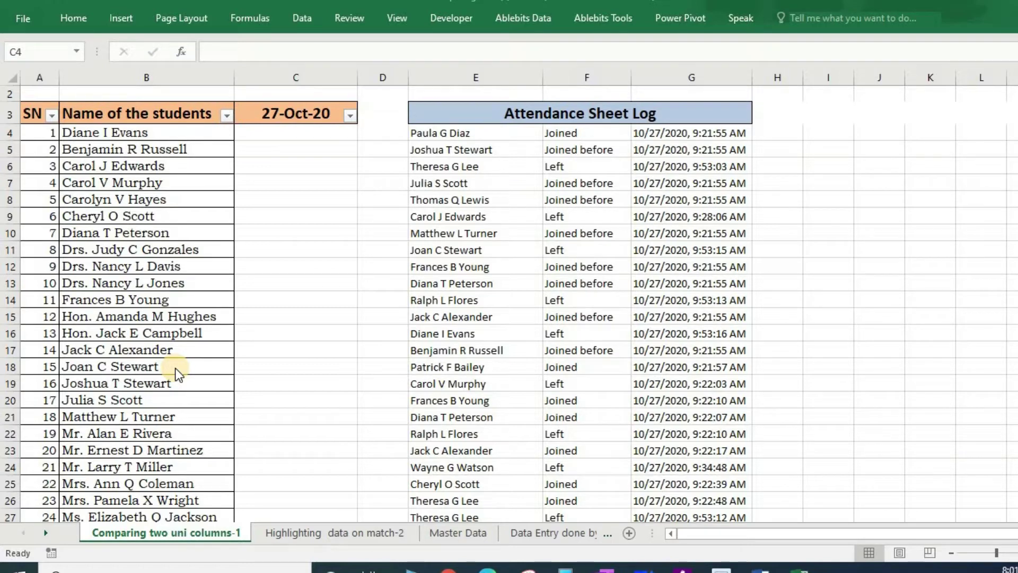
- Select the student names B4:B37 together with the attendance log names E4:E67
{"action": "scroll", "coordinate": [162, 157], "scroll_direction": "up", "scroll_amount": 1}
{"action": "left_click", "coordinate": [161, 157]}
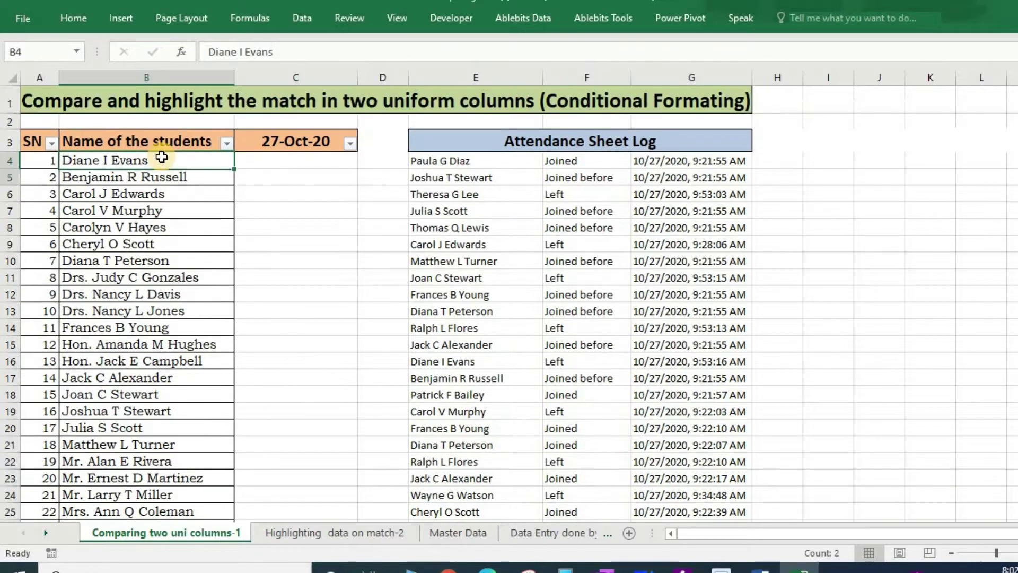
{"action": "key", "text": "shift+Down"}
{"action": "key", "text": "shift+Down"}
{"action": "key", "text": "shift+Down"}
{"action": "key", "text": "shift+Down"}
{"action": "key", "text": "shift+Down"}
{"action": "key", "text": "shift+Down"}
{"action": "key", "text": "shift+Down"}
{"action": "key", "text": "shift+Down"}
{"action": "key", "text": "shift+Down"}
{"action": "key", "text": "shift+Down"}
{"action": "key", "text": "shift+Down"}
{"action": "key", "text": "shift+Down"}
{"action": "key", "text": "ctrl+shift+Down"}
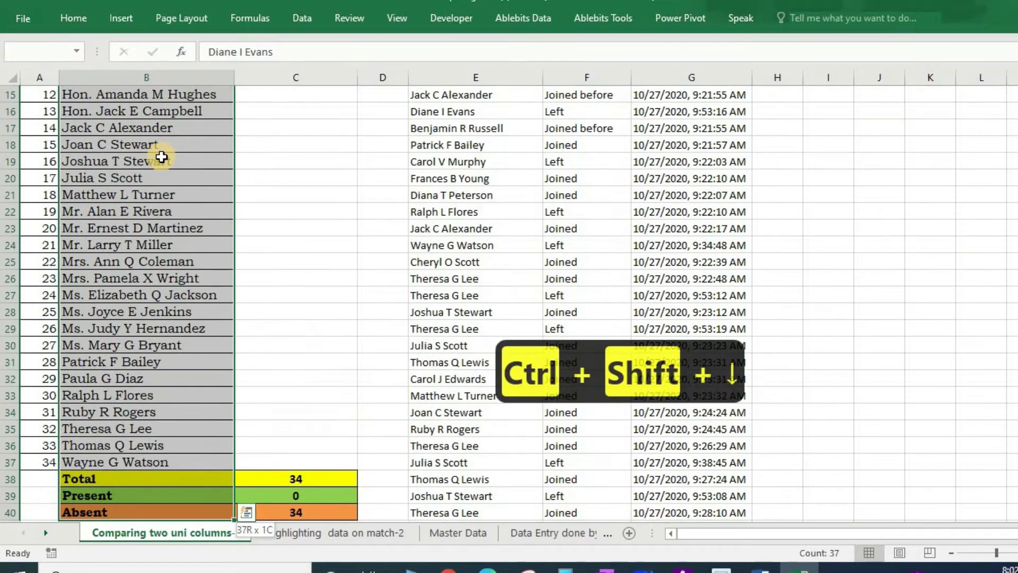
{"action": "key", "text": "shift+Up"}
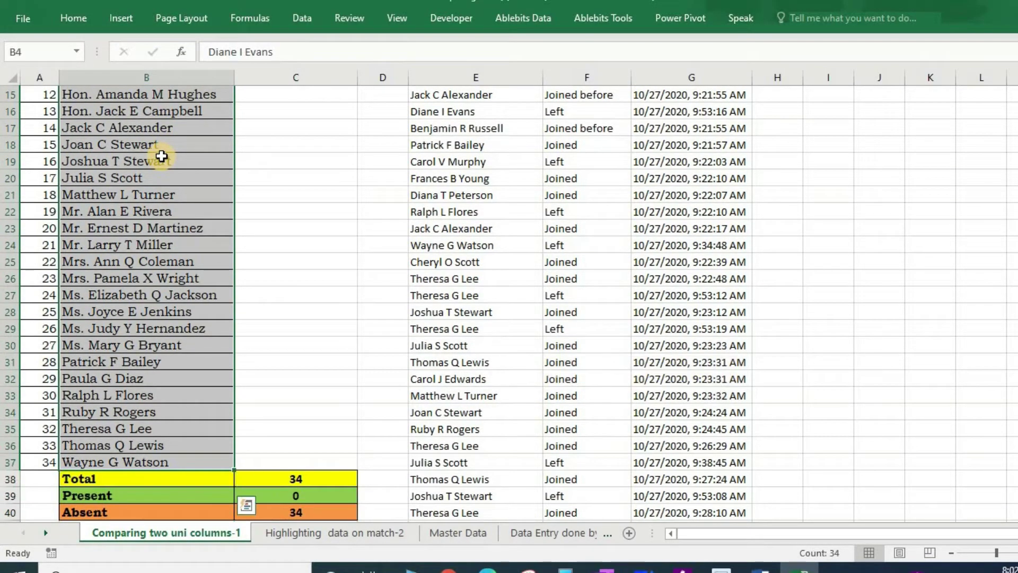
{"action": "scroll", "coordinate": [387, 232], "scroll_direction": "up", "scroll_amount": 5}
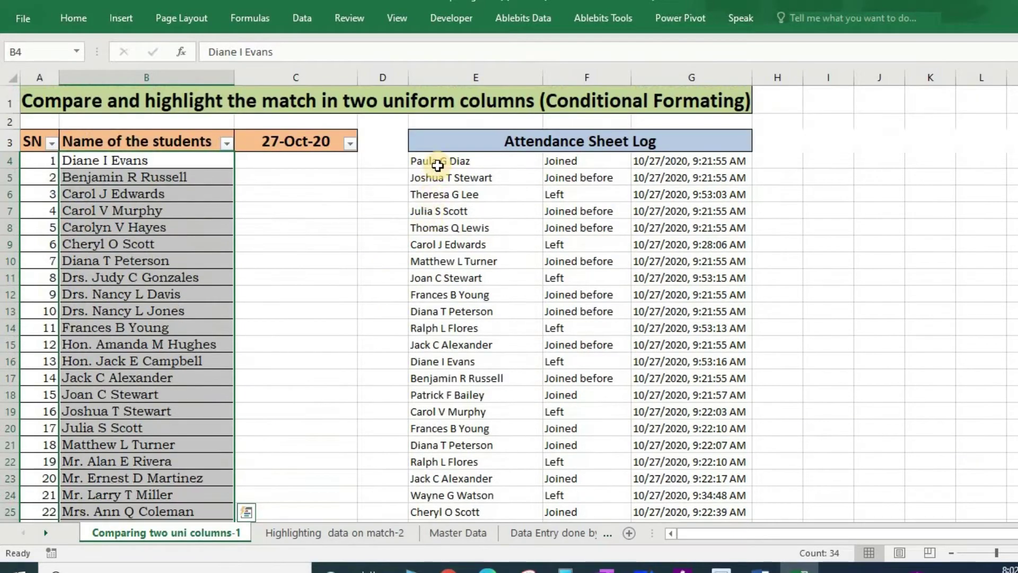
{"action": "left_click", "coordinate": [438, 165], "text": "ctrl"}
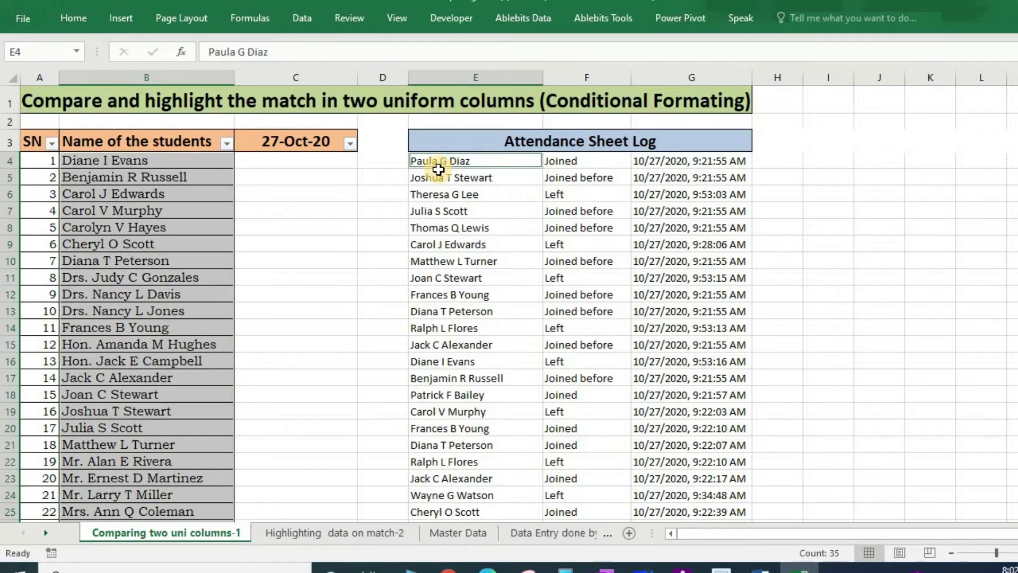
{"action": "key", "text": "ctrl+shift+Down"}
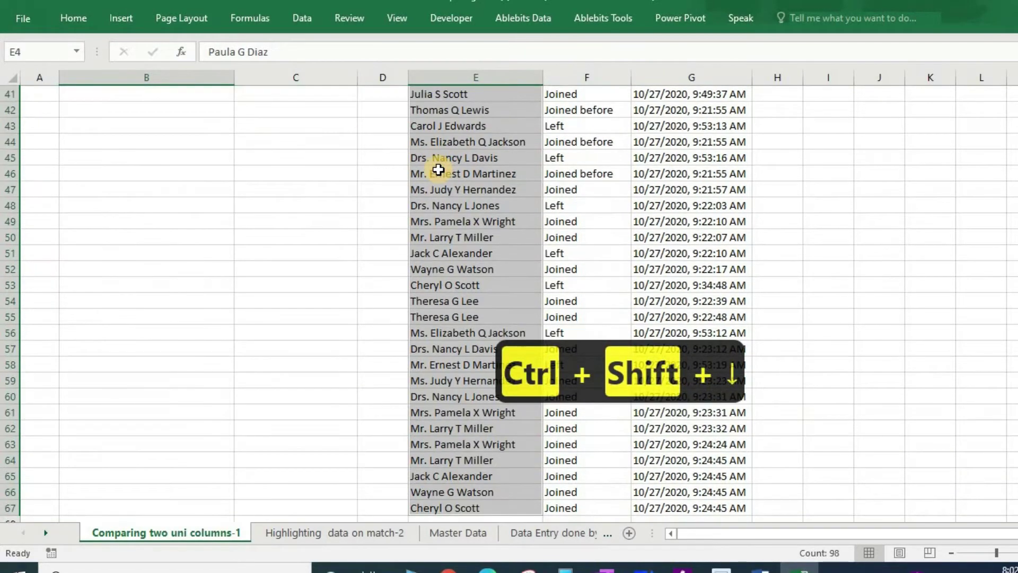
- Apply a Duplicate Values rule with Light Red Fill and Dark Red Text to both name lists
{"action": "left_click", "coordinate": [72, 13]}
{"action": "left_click", "coordinate": [639, 78]}
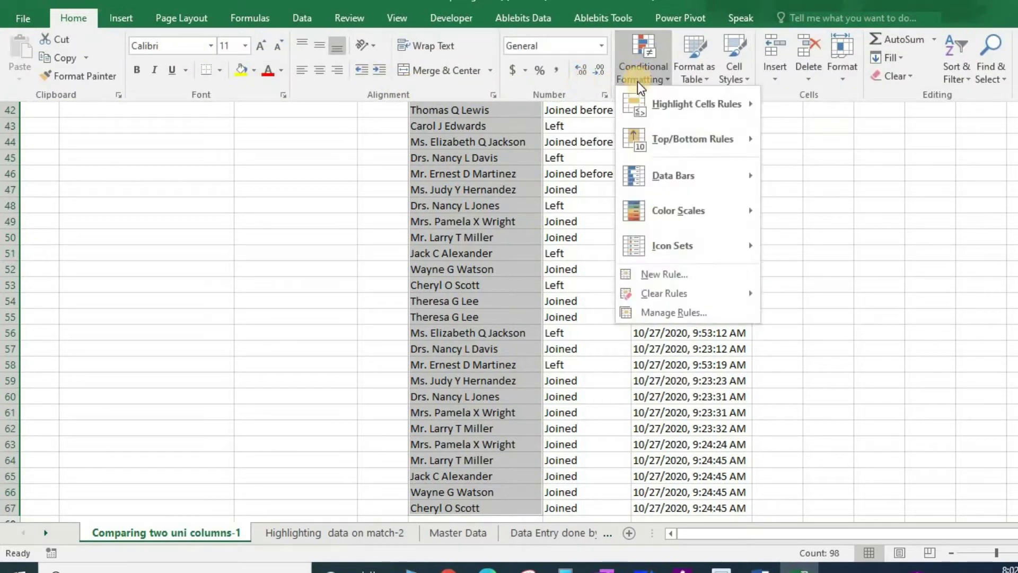
{"action": "mouse_move", "coordinate": [736, 106]}
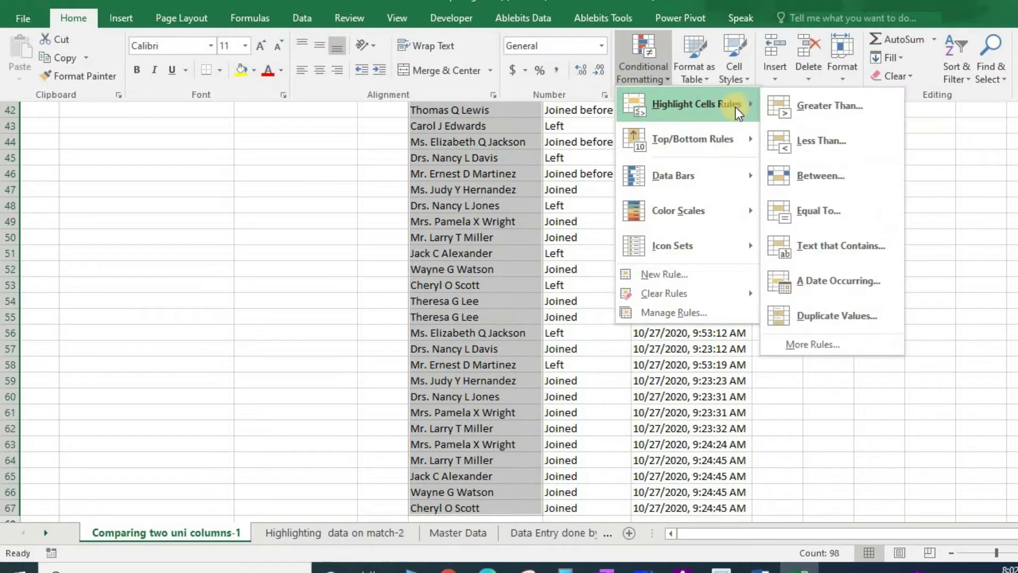
{"action": "left_click", "coordinate": [826, 327]}
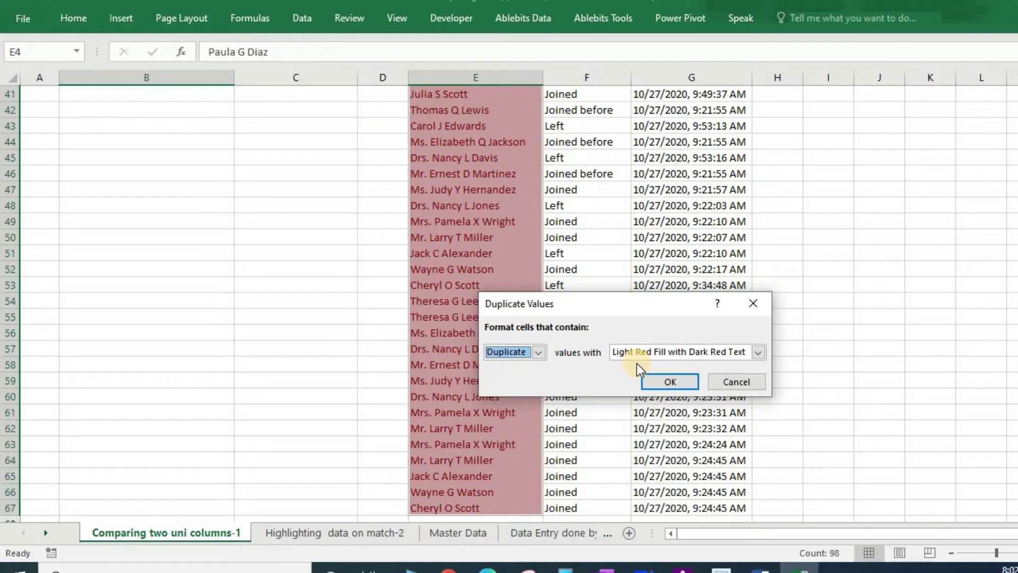
{"action": "left_click", "coordinate": [692, 350]}
{"action": "left_click", "coordinate": [565, 384]}
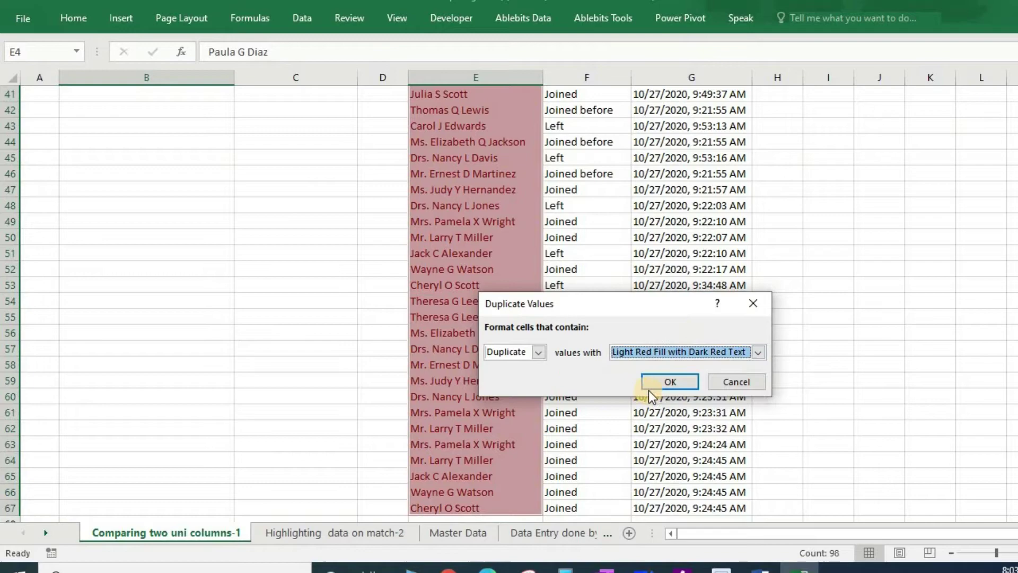
{"action": "left_click", "coordinate": [650, 387]}
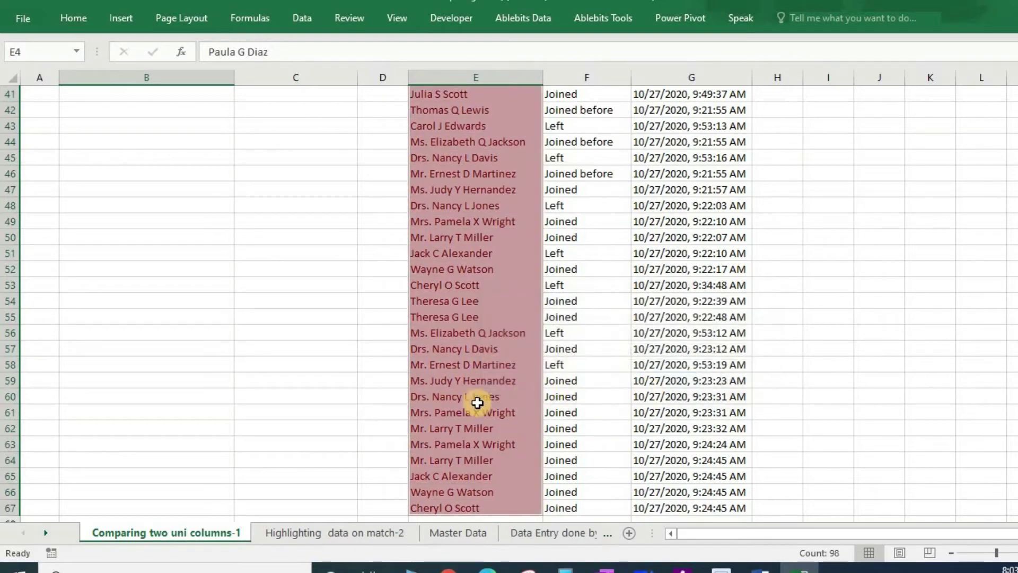
- Filter the Name of the students column by colour to show only pink-shaded names
{"action": "scroll", "coordinate": [468, 401], "scroll_direction": "up", "scroll_amount": 1}
{"action": "scroll", "coordinate": [468, 401], "scroll_direction": "up", "scroll_amount": 13}
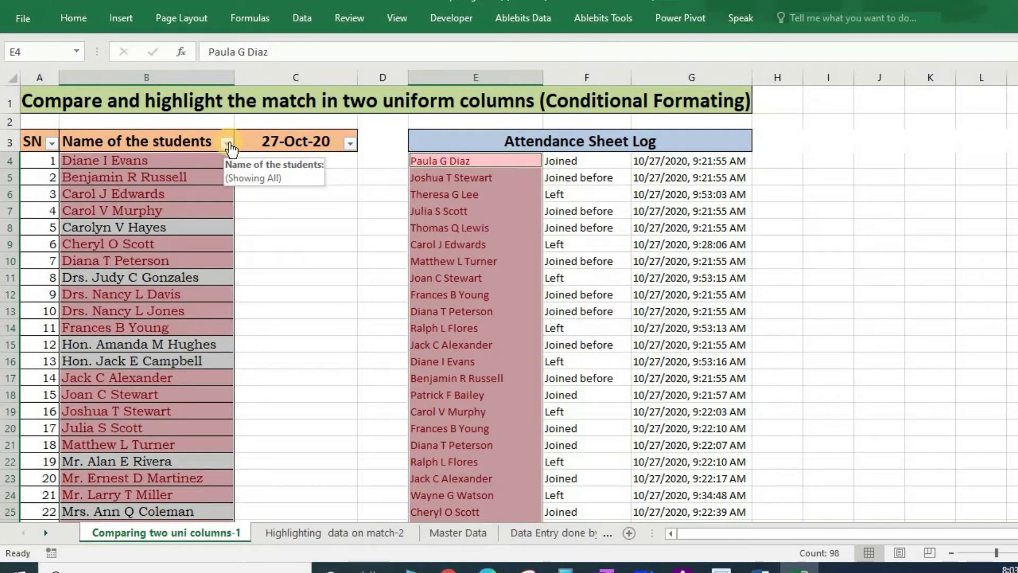
{"action": "left_click", "coordinate": [228, 143]}
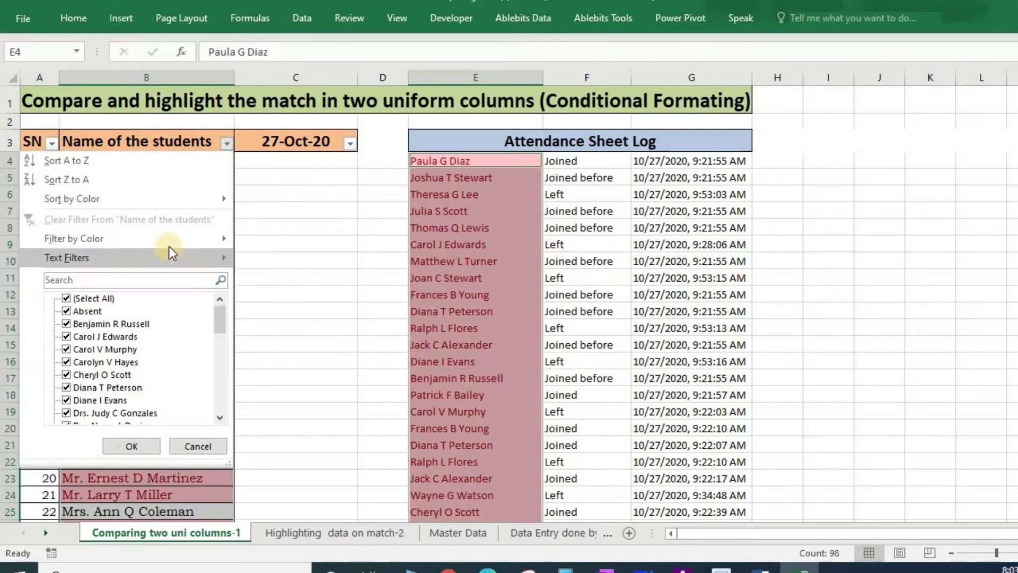
{"action": "mouse_move", "coordinate": [170, 246]}
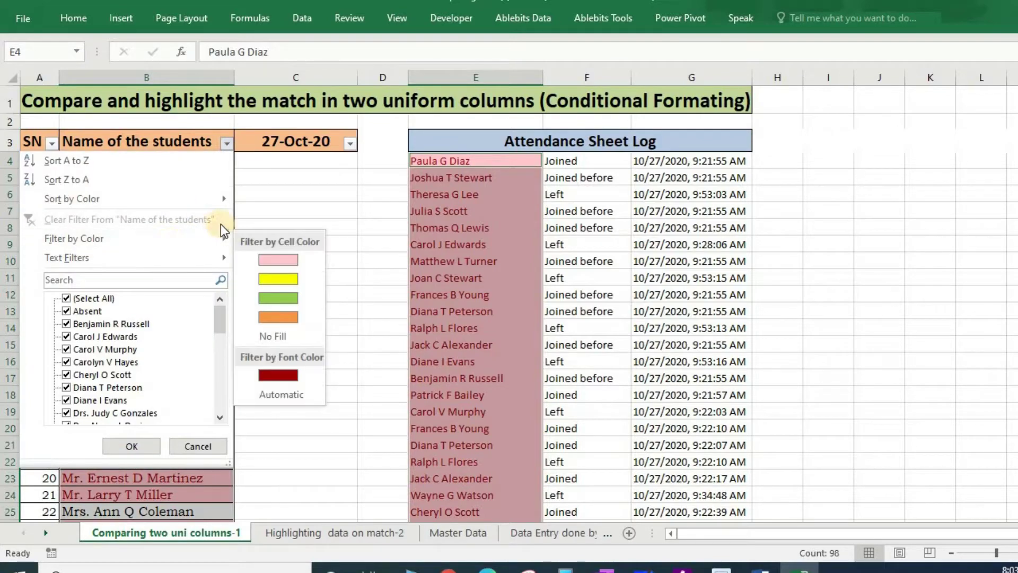
{"action": "left_click", "coordinate": [267, 259]}
- Switch the colour filter to No Fill, leaving the 8 students missing from attendance
{"action": "scroll", "coordinate": [133, 284], "scroll_direction": "down", "scroll_amount": 5}
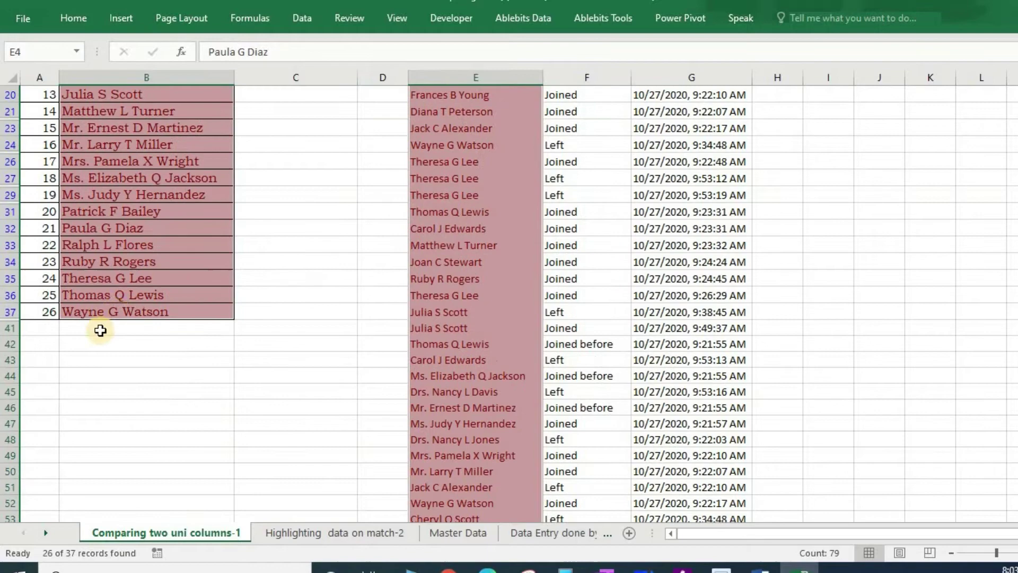
{"action": "scroll", "coordinate": [100, 325], "scroll_direction": "up", "scroll_amount": 4}
{"action": "scroll", "coordinate": [100, 326], "scroll_direction": "up", "scroll_amount": 2}
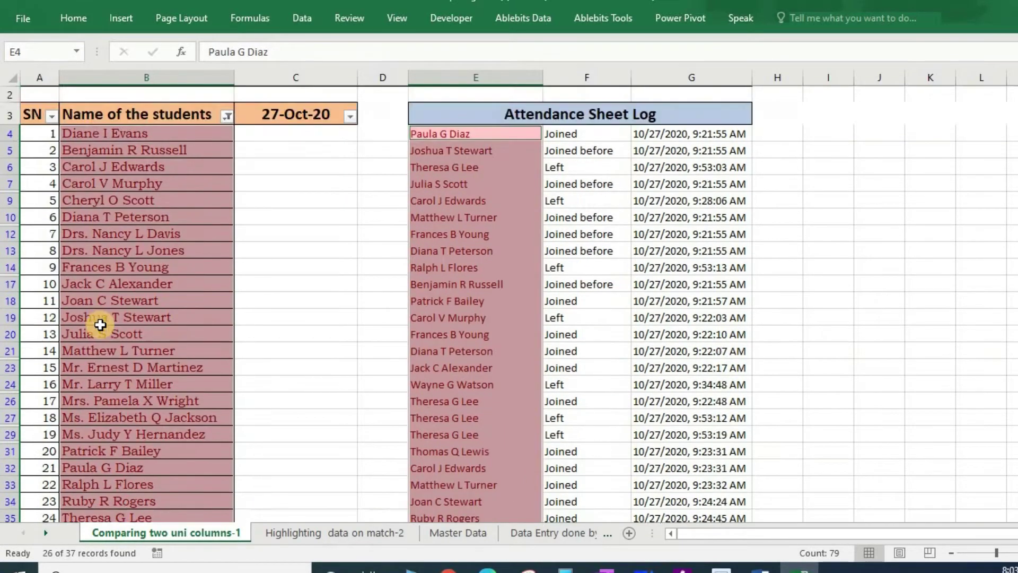
{"action": "left_click", "coordinate": [227, 143]}
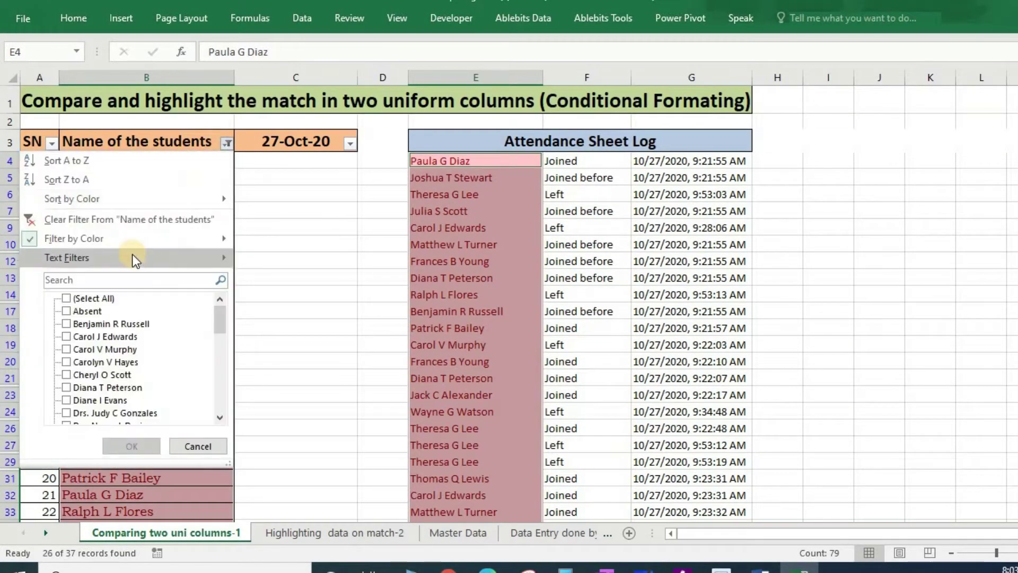
{"action": "mouse_move", "coordinate": [188, 239]}
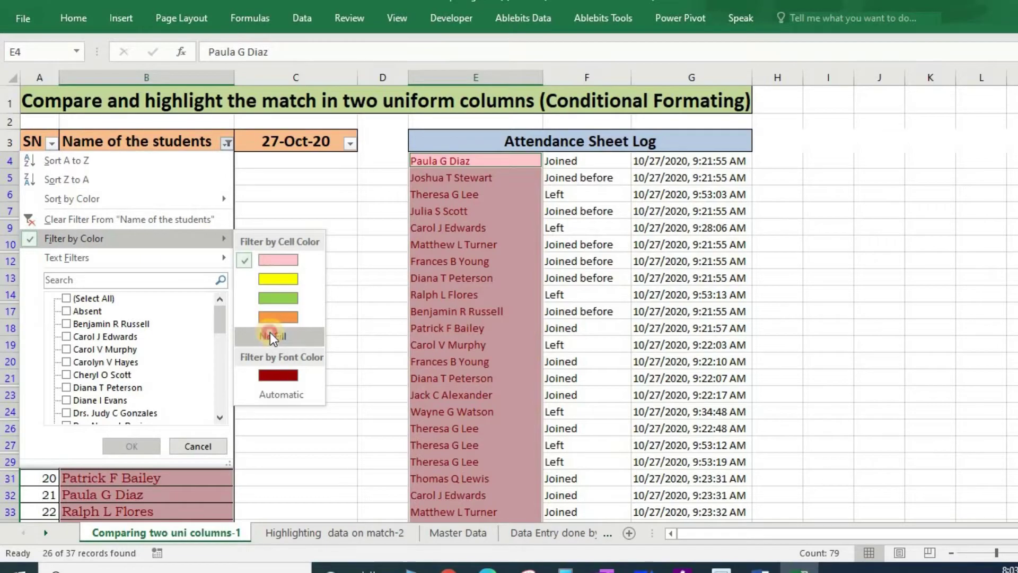
{"action": "left_click", "coordinate": [271, 338]}
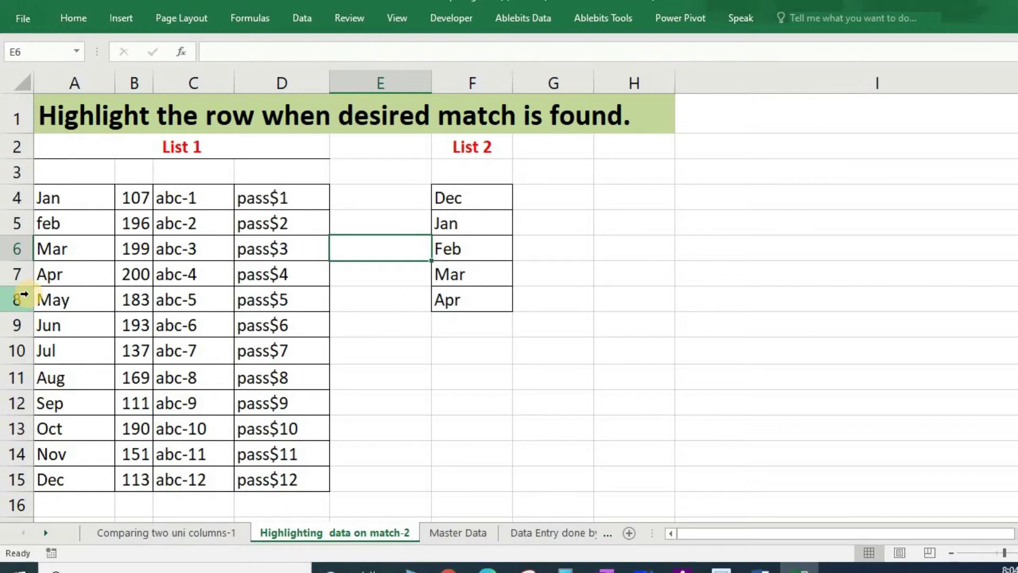
- Start a MATCH formula in E4 using $A4 as the lookup value
{"action": "left_click", "coordinate": [377, 208]}
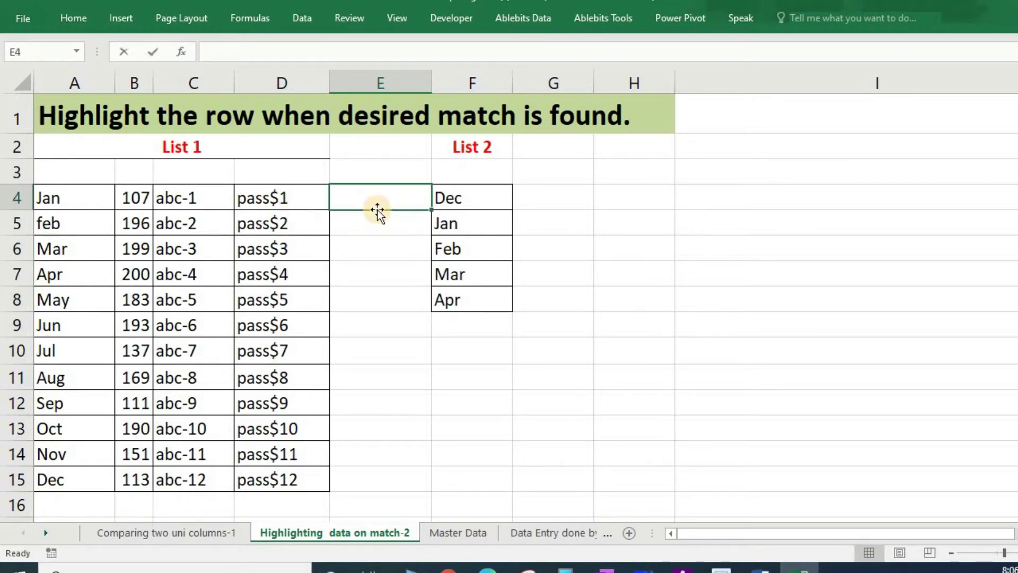
{"action": "type", "text": "=match"}
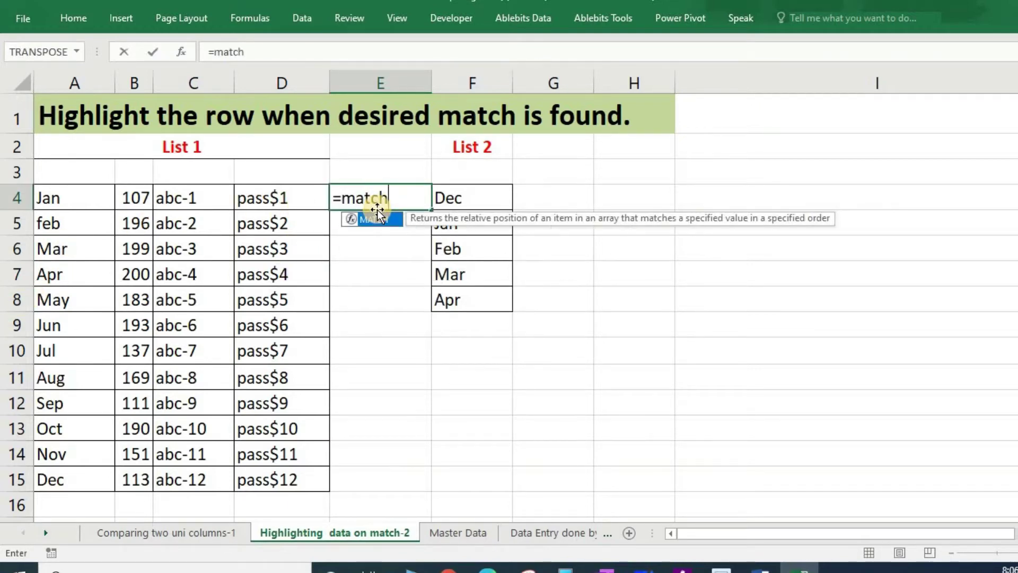
{"action": "key", "text": "Tab"}
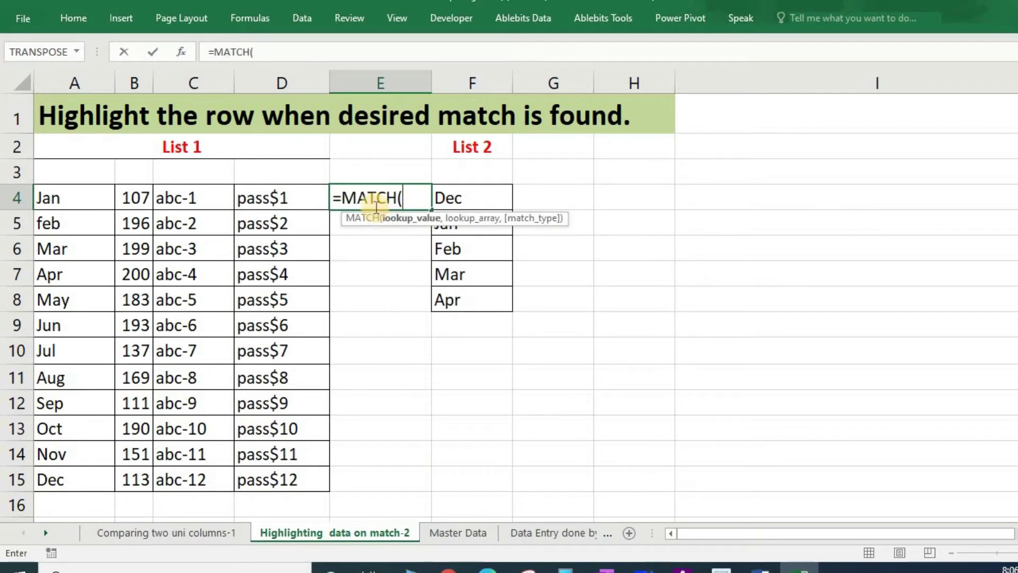
{"action": "left_click", "coordinate": [57, 199]}
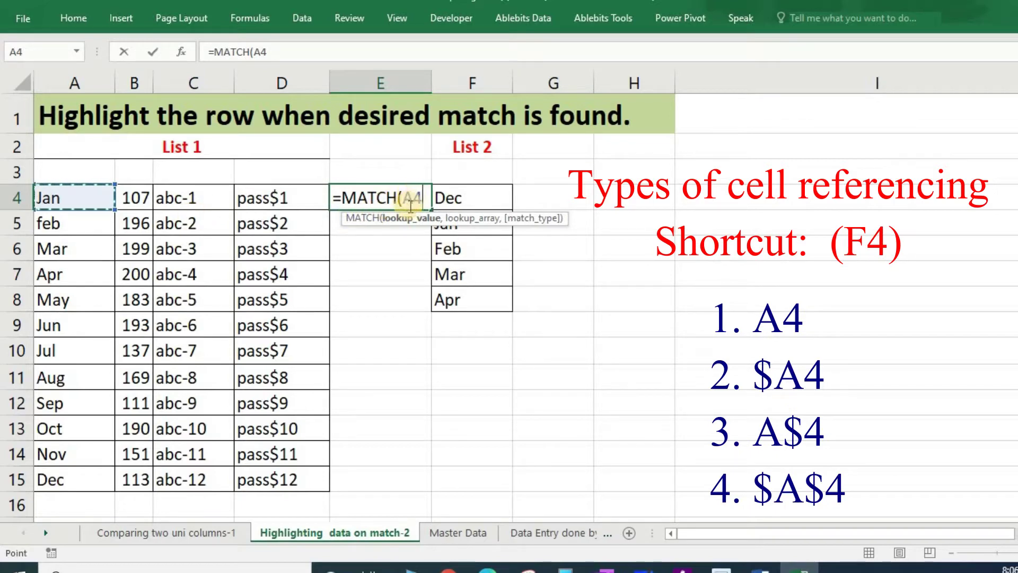
{"action": "key", "text": "F4"}
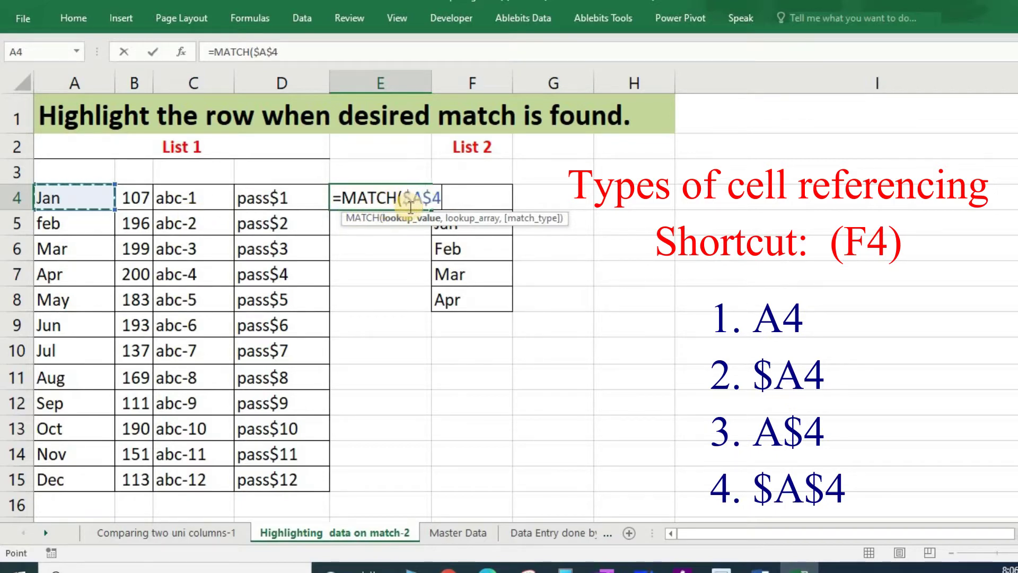
{"action": "key", "text": "F4"}
{"action": "key", "text": "F4"}
{"action": "type", "text": ","}
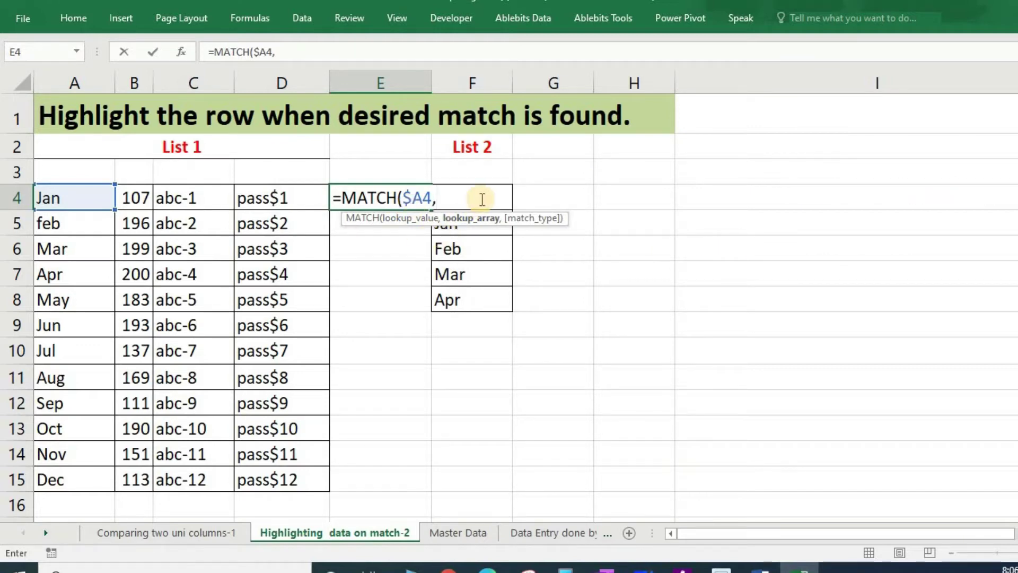
- Complete it as =MATCH($A4,$F$4:$F$8,0) with exact match and enter it, returning 2
{"action": "left_click", "coordinate": [459, 302]}
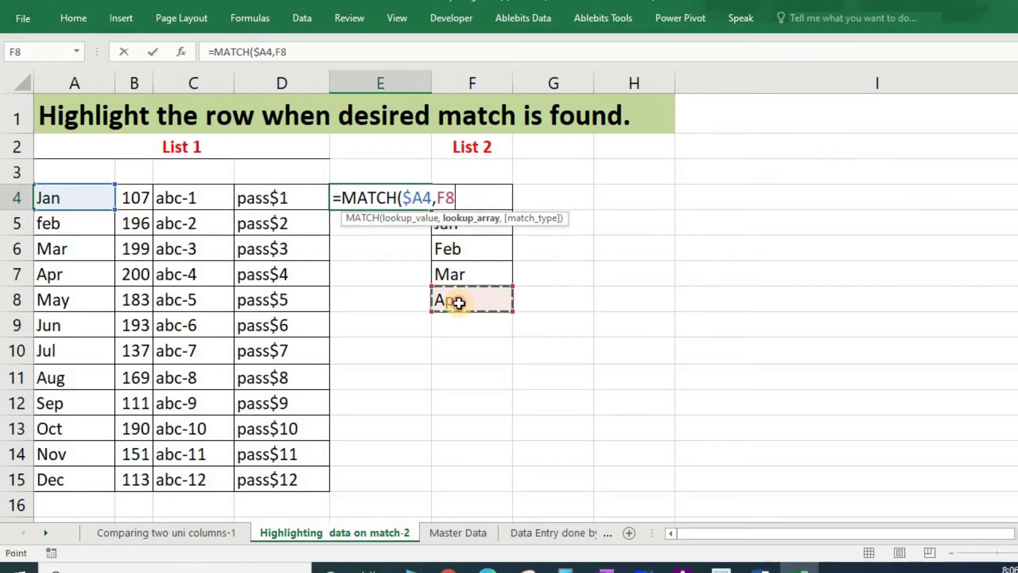
{"action": "key", "text": "ctrl+shift+Up"}
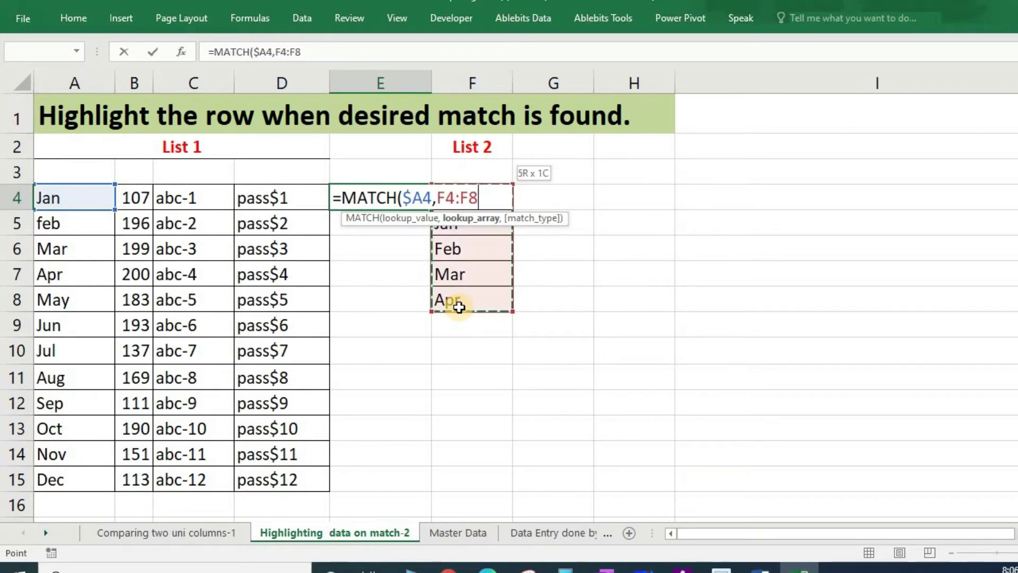
{"action": "key", "text": "F4"}
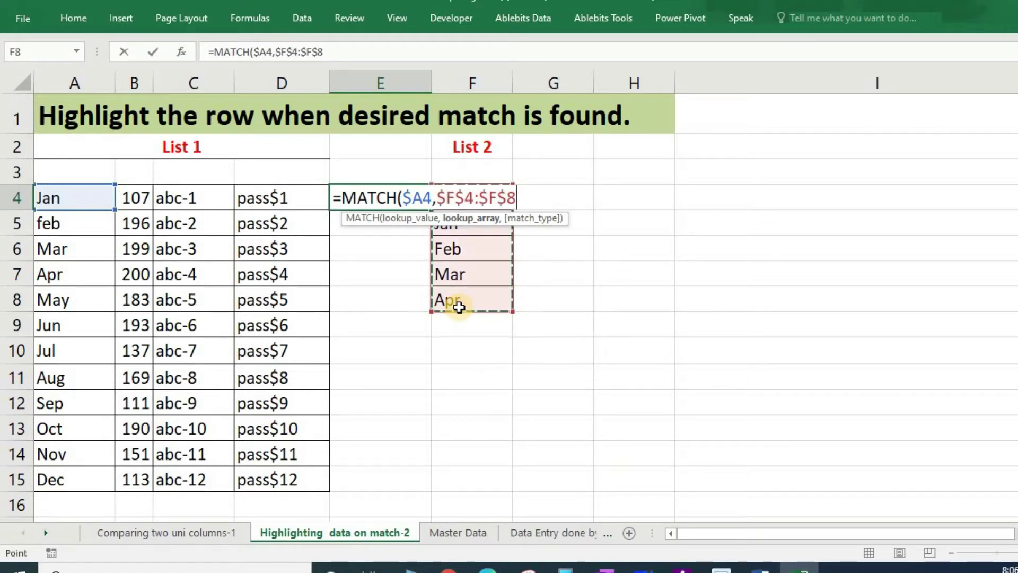
{"action": "type", "text": ","}
{"action": "key", "text": "Down"}
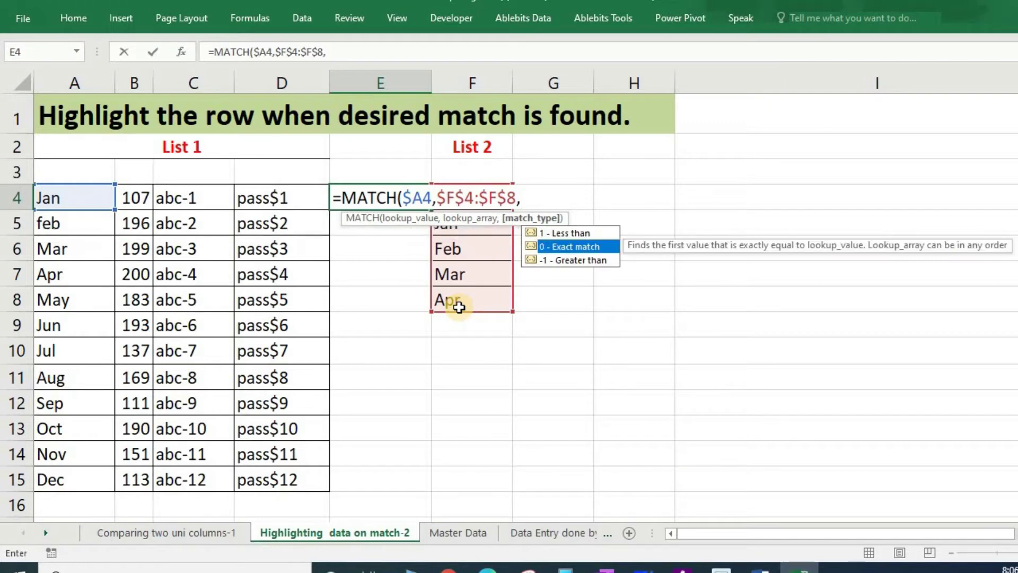
{"action": "key", "text": "Tab"}
{"action": "type", "text": ")"}
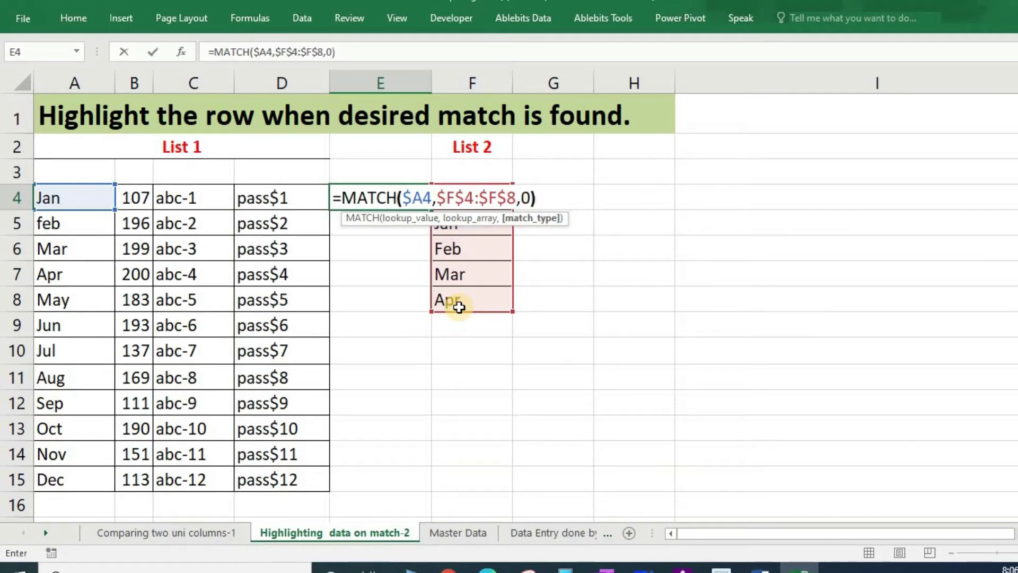
{"action": "key", "text": "Return"}
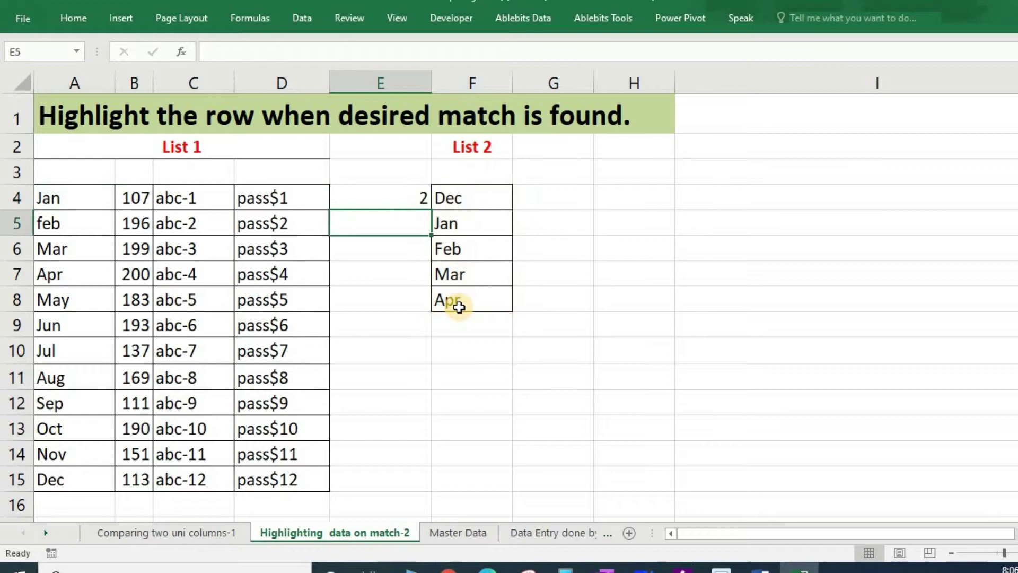
- Fill E4's MATCH formula down to E15 and review the positions and #N/A results
{"action": "left_click", "coordinate": [405, 203]}
{"action": "double_click", "coordinate": [431, 209]}
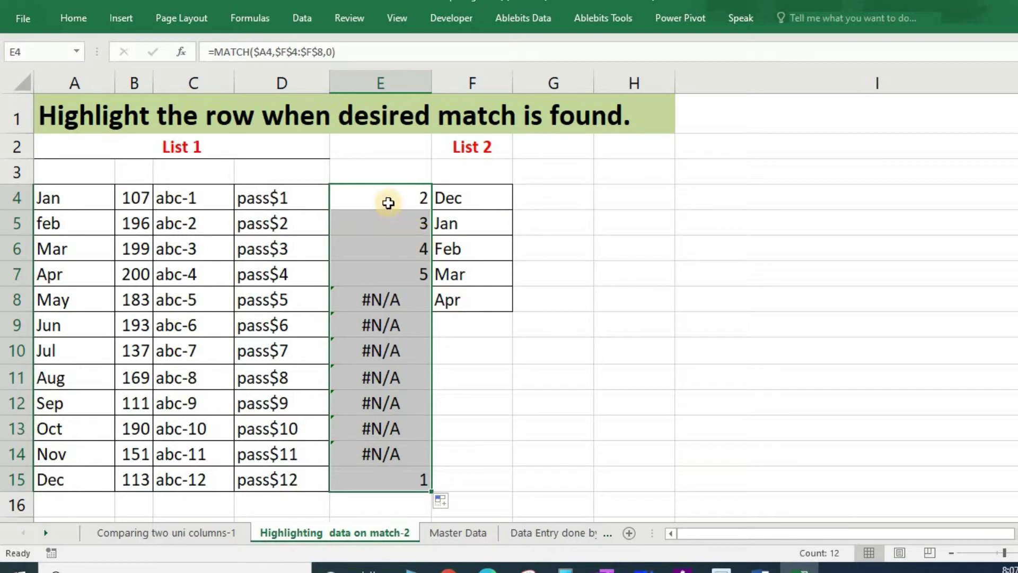
{"action": "left_click", "coordinate": [389, 204]}
{"action": "key", "text": "Down"}
{"action": "key", "text": "Down"}
{"action": "key", "text": "Down"}
{"action": "key", "text": "Down"}
{"action": "key", "text": "Down"}
{"action": "key", "text": "Down"}
{"action": "key", "text": "Down"}
{"action": "key", "text": "Down"}
{"action": "key", "text": "Down"}
{"action": "key", "text": "Down"}
{"action": "key", "text": "Down"}
{"action": "key", "text": "Down"}
{"action": "key", "text": "Down"}
{"action": "key", "text": "Down"}
{"action": "key", "text": "Down"}
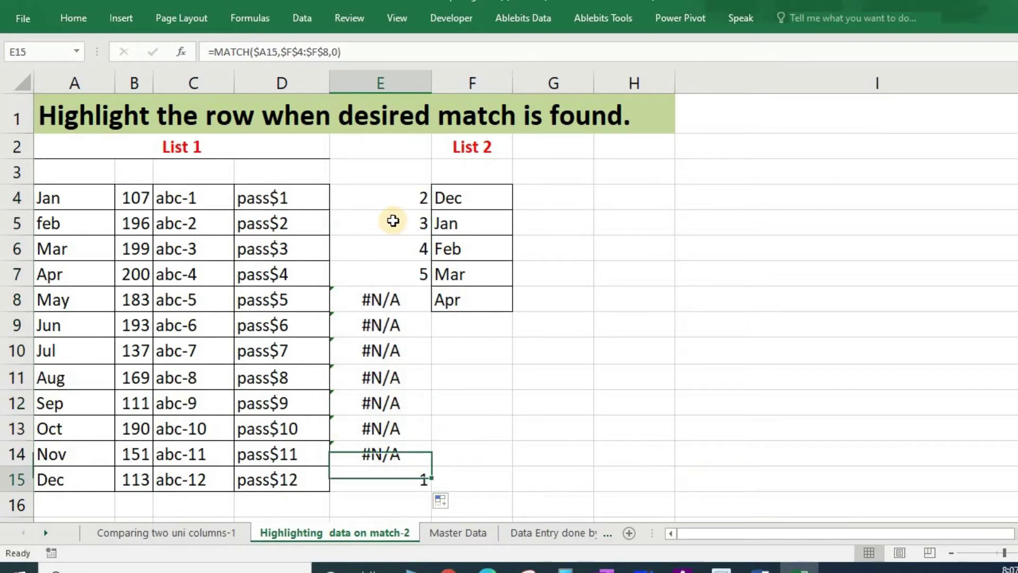
{"action": "key", "text": "Up"}
{"action": "key", "text": "Up"}
{"action": "key", "text": "Up"}
{"action": "key", "text": "Up"}
{"action": "key", "text": "Up"}
{"action": "key", "text": "Up"}
{"action": "key", "text": "Up"}
{"action": "key", "text": "Up"}
{"action": "key", "text": "Up"}
{"action": "key", "text": "Up"}
{"action": "key", "text": "Up"}
{"action": "key", "text": "Up"}
{"action": "key", "text": "Up"}
{"action": "key", "text": "Up"}
{"action": "key", "text": "Up"}
{"action": "key", "text": "Up"}
{"action": "key", "text": "Up"}
{"action": "key", "text": "Up"}
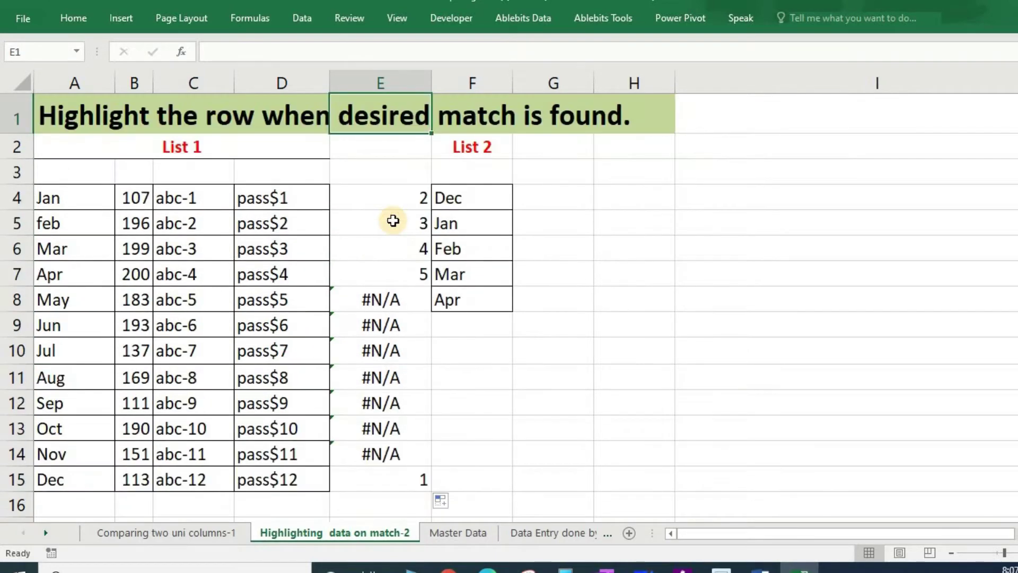
{"action": "left_click", "coordinate": [394, 213]}
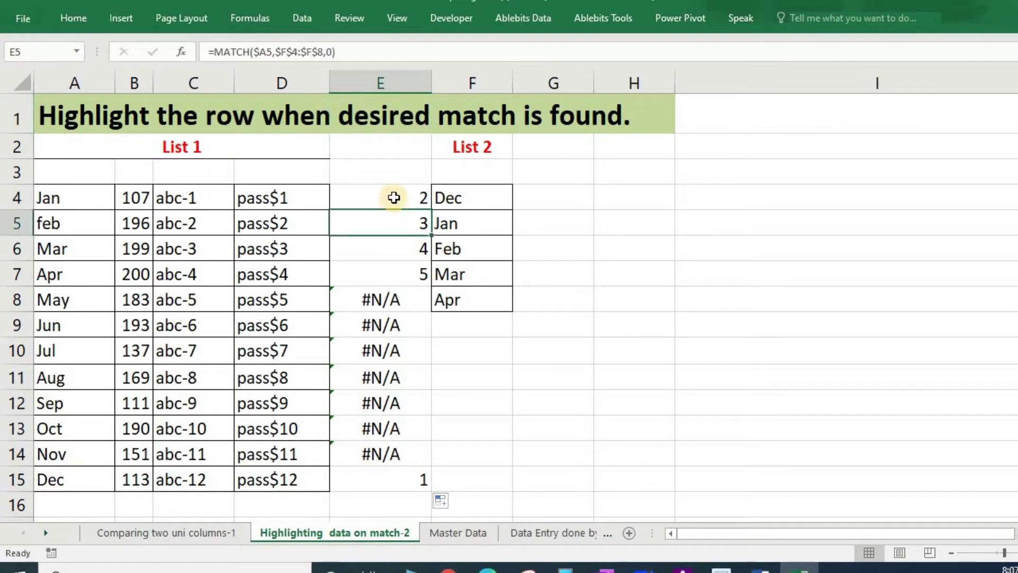
{"action": "left_click", "coordinate": [394, 198]}
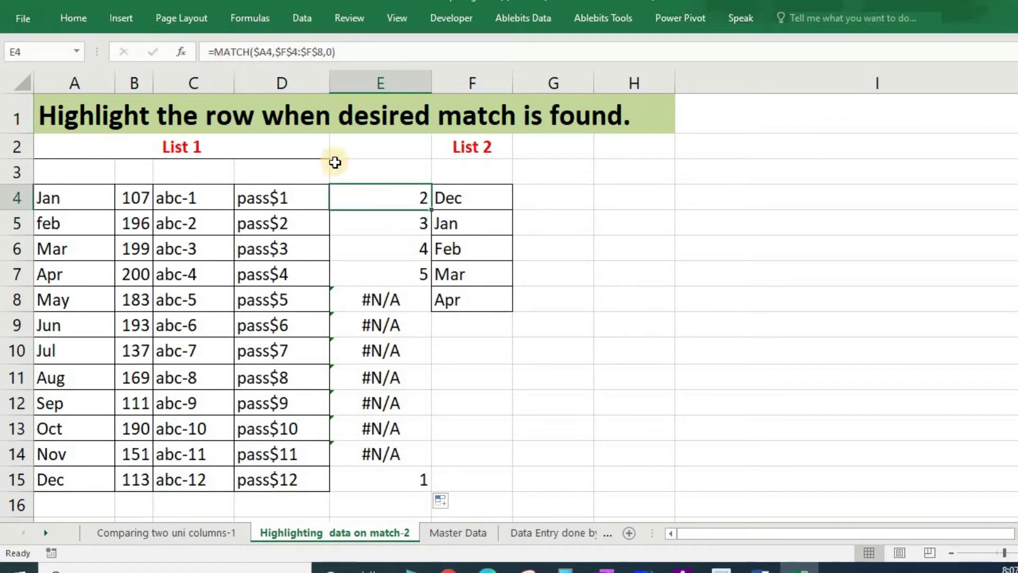
{"action": "double_click", "coordinate": [369, 200]}
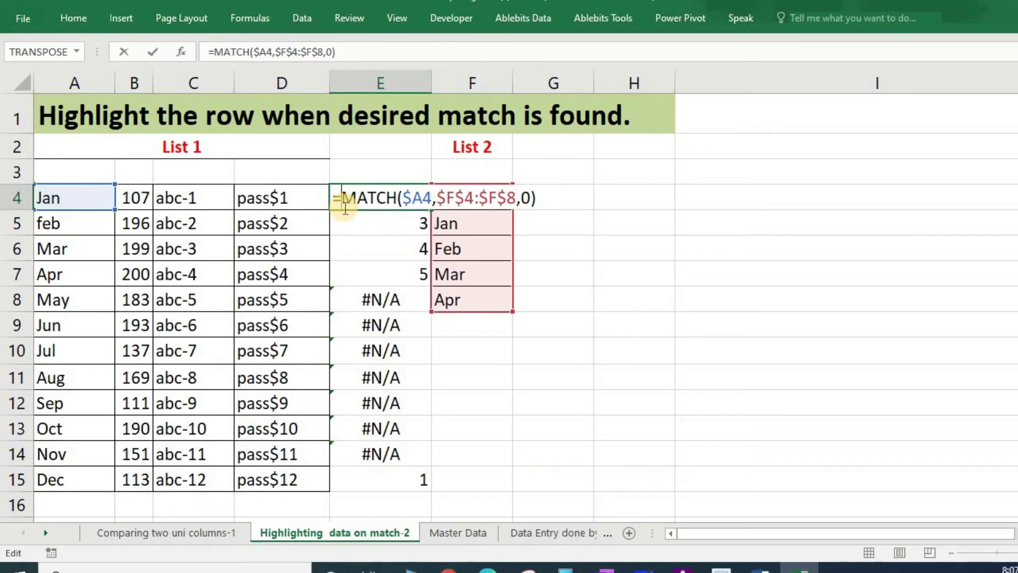
- Change E4 to =ISNUMBER(MATCH($A4,$F$4:$F$8,0)) and fill it down to E15
{"action": "type", "text": "isnu"}
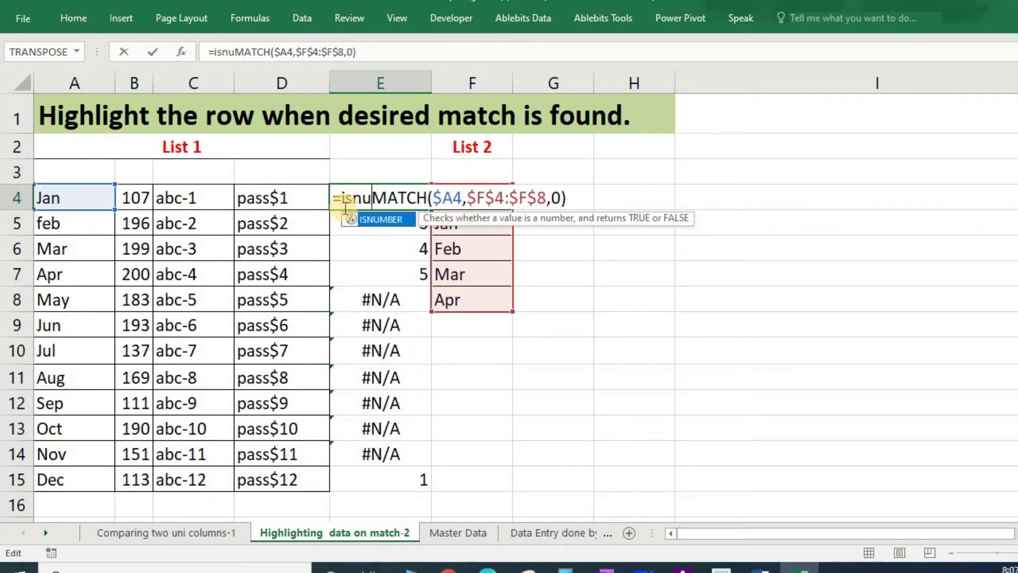
{"action": "key", "text": "Tab"}
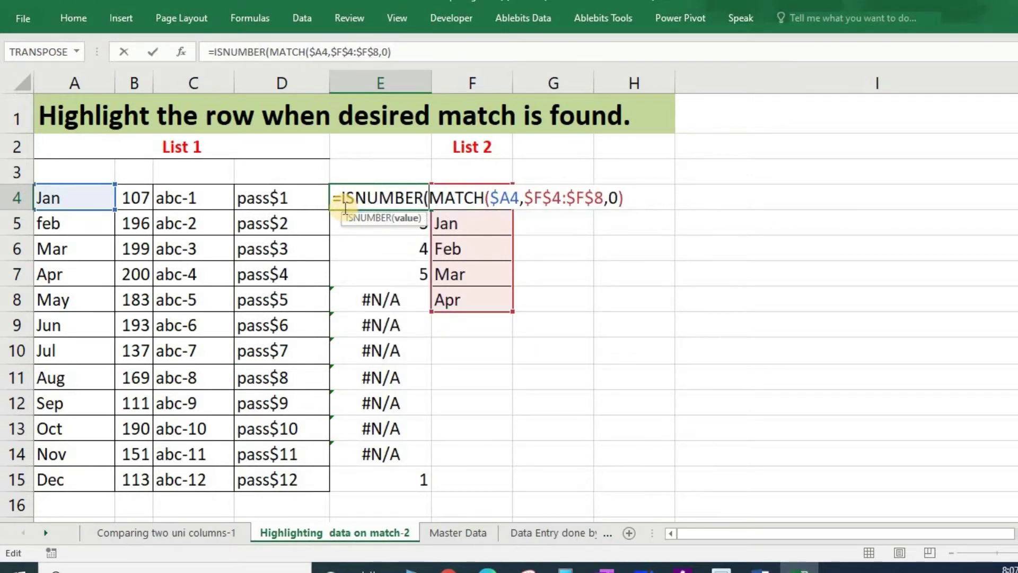
{"action": "left_click", "coordinate": [648, 201]}
{"action": "type", "text": ")"}
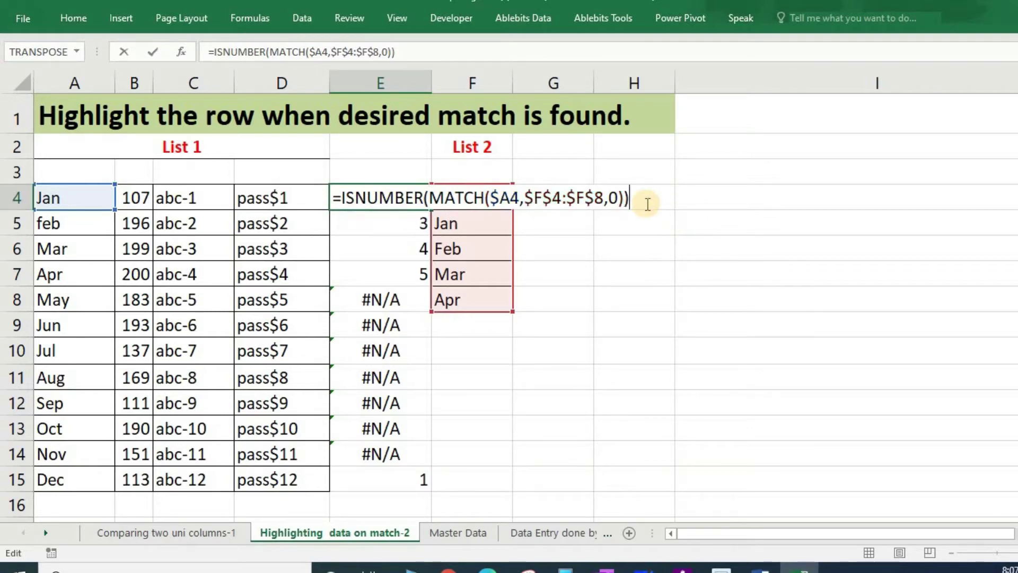
{"action": "key", "text": "Return"}
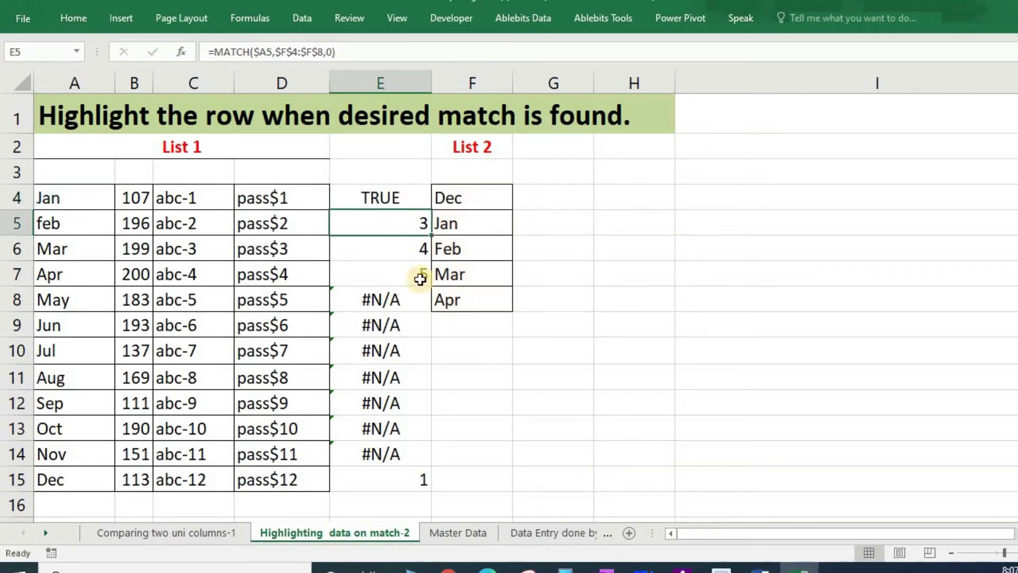
{"action": "left_click", "coordinate": [381, 193]}
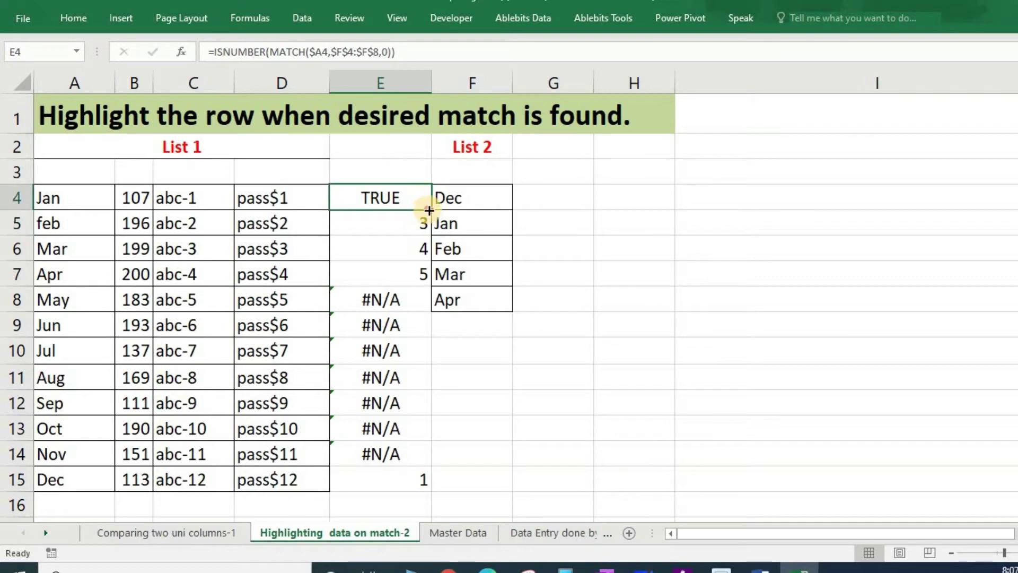
{"action": "double_click", "coordinate": [429, 210]}
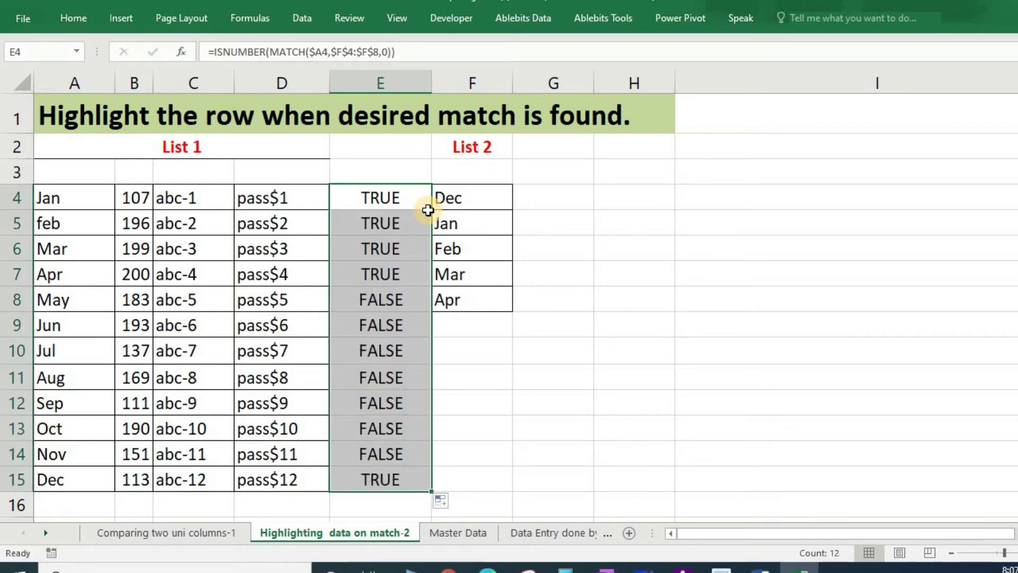
{"action": "left_click", "coordinate": [371, 201]}
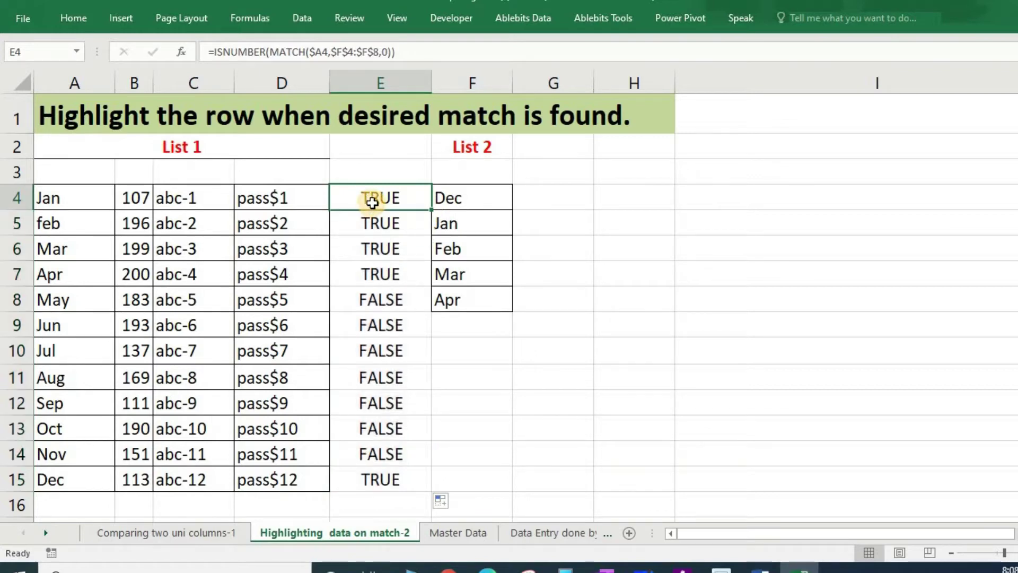
- Copy E4's ISNUMBER(MATCH) formula text and select the List 1 range A4:D15
{"action": "double_click", "coordinate": [368, 201]}
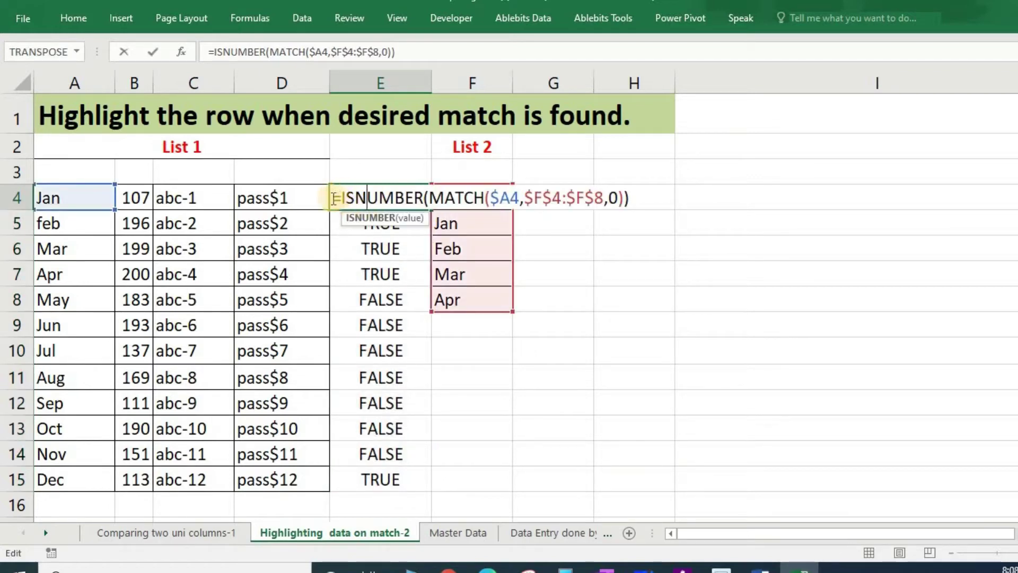
{"action": "left_click_drag", "start_coordinate": [333, 198], "coordinate": [609, 216]}
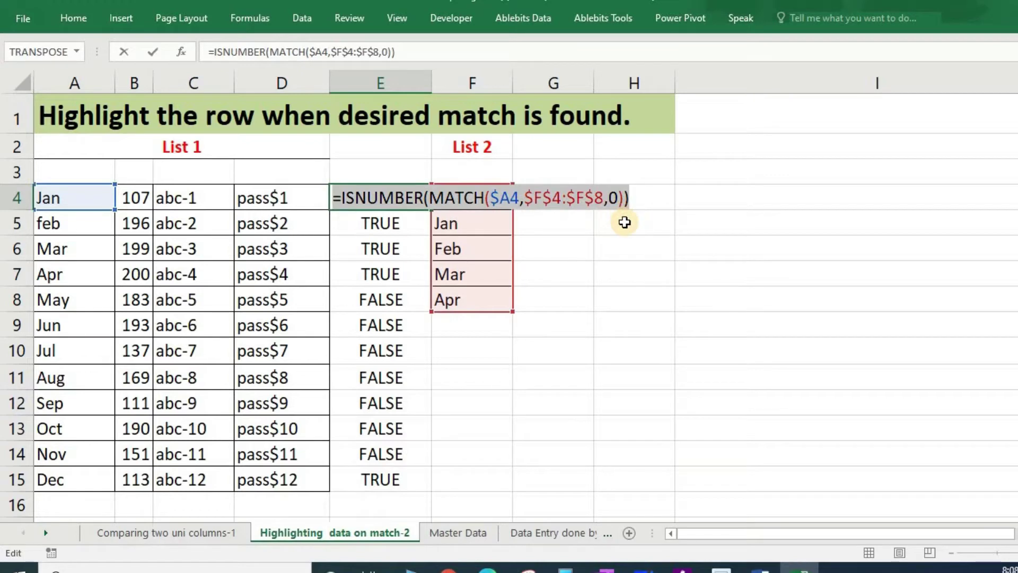
{"action": "key", "text": "ctrl+c"}
{"action": "left_click", "coordinate": [78, 205]}
{"action": "key", "text": "ctrl+shift+Down"}
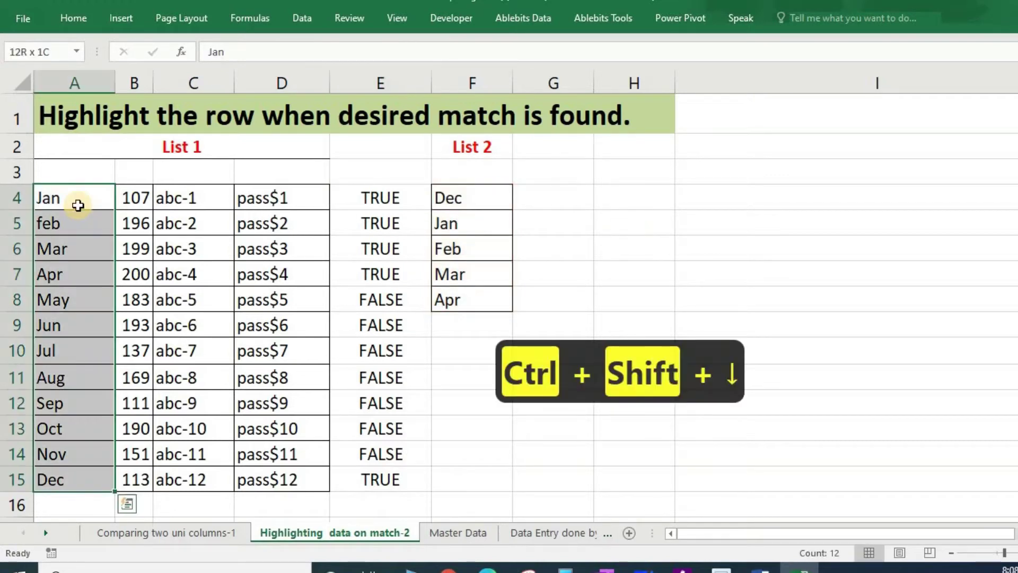
{"action": "key", "text": "ctrl+shift+Right"}
{"action": "key", "text": "shift+Left"}
{"action": "key", "text": "shift+Left"}
{"action": "key", "text": "shift+Left"}
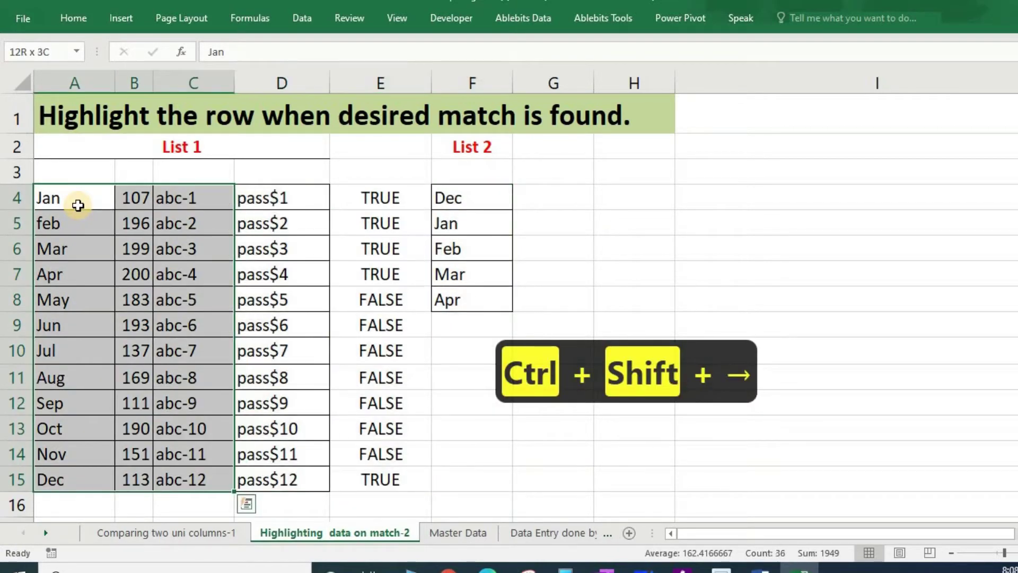
{"action": "key", "text": "shift+Right"}
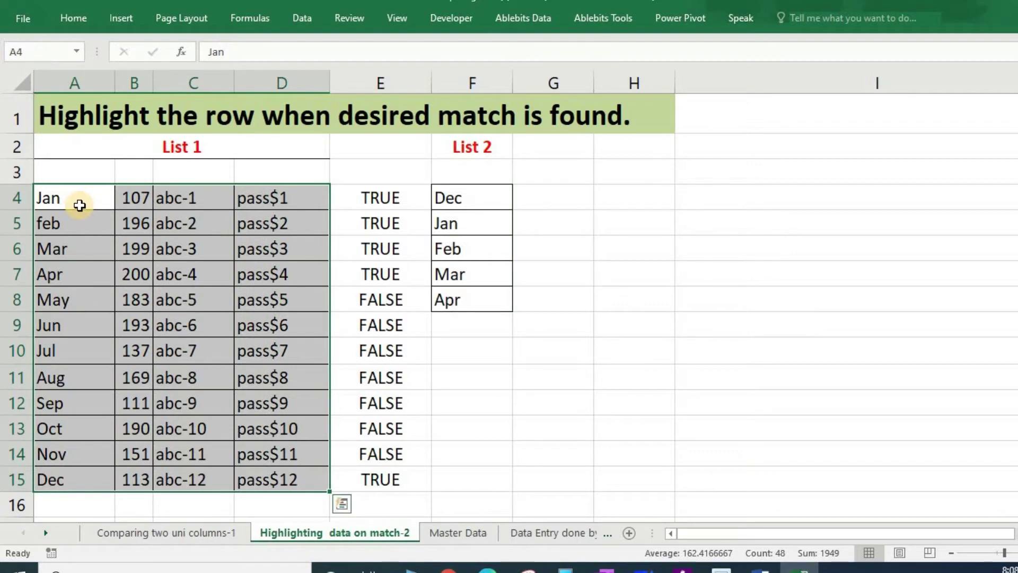
- Create a formula-based conditional rule using the pasted formula with a yellow fill
{"action": "left_click", "coordinate": [75, 18]}
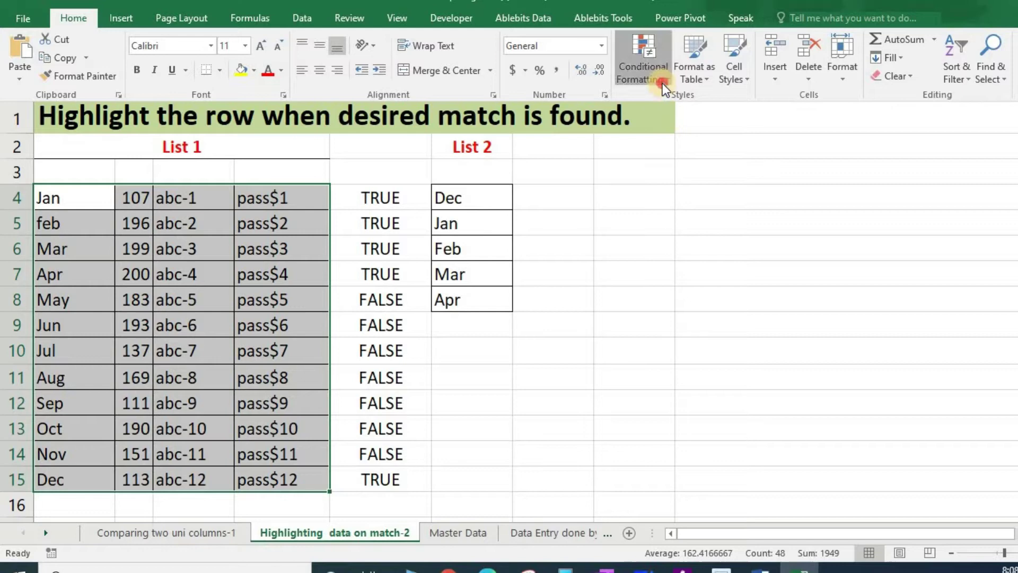
{"action": "left_click", "coordinate": [663, 84]}
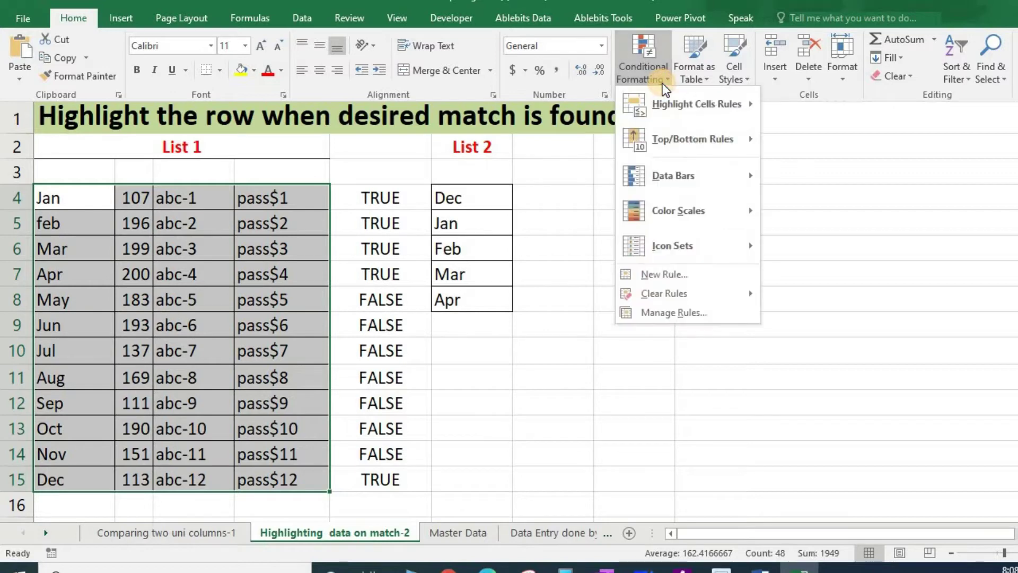
{"action": "left_click", "coordinate": [651, 272]}
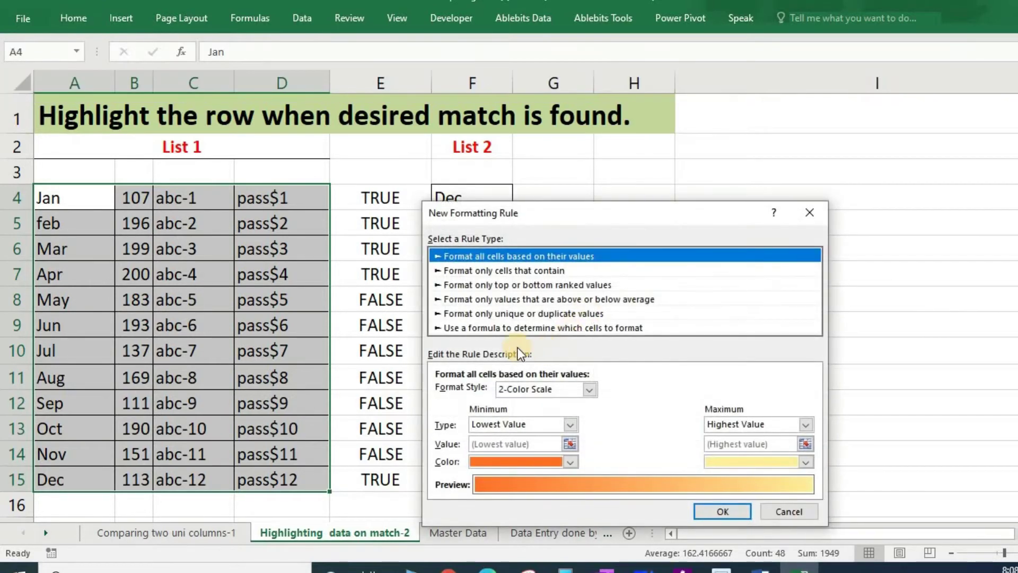
{"action": "left_click", "coordinate": [513, 329]}
{"action": "left_click", "coordinate": [477, 394]}
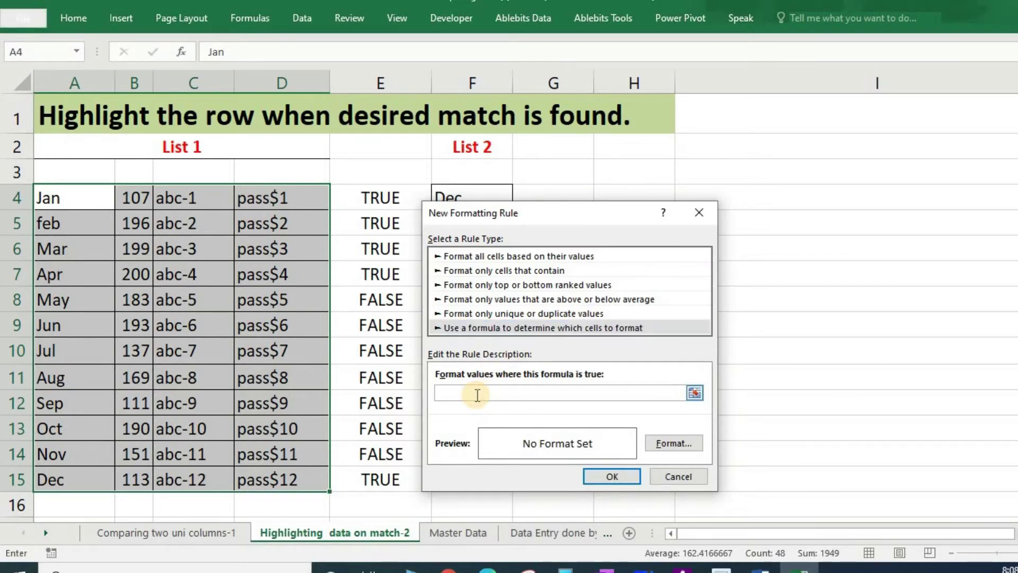
{"action": "key", "text": "ctrl+v"}
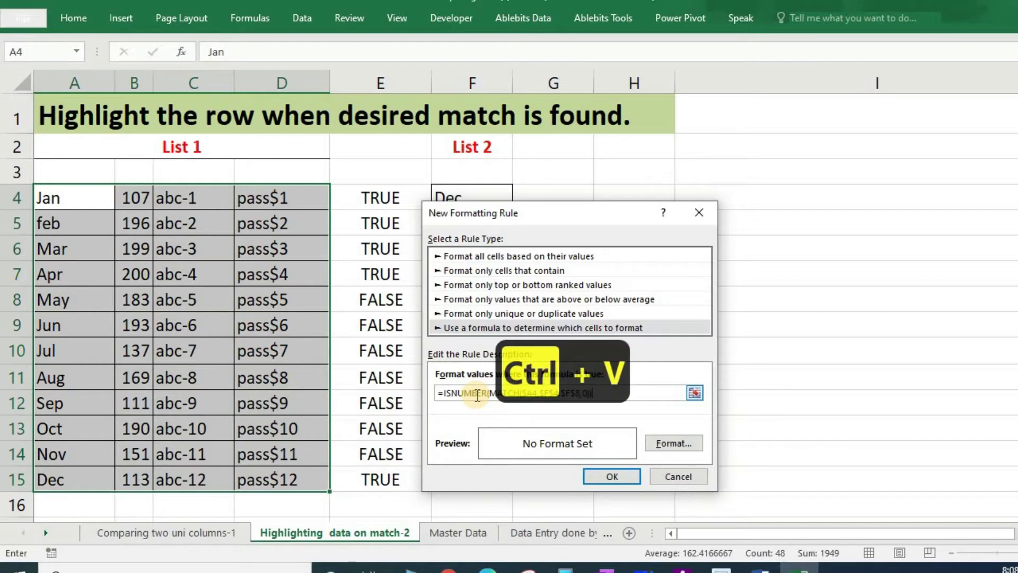
{"action": "left_click", "coordinate": [661, 443]}
{"action": "left_click", "coordinate": [571, 176]}
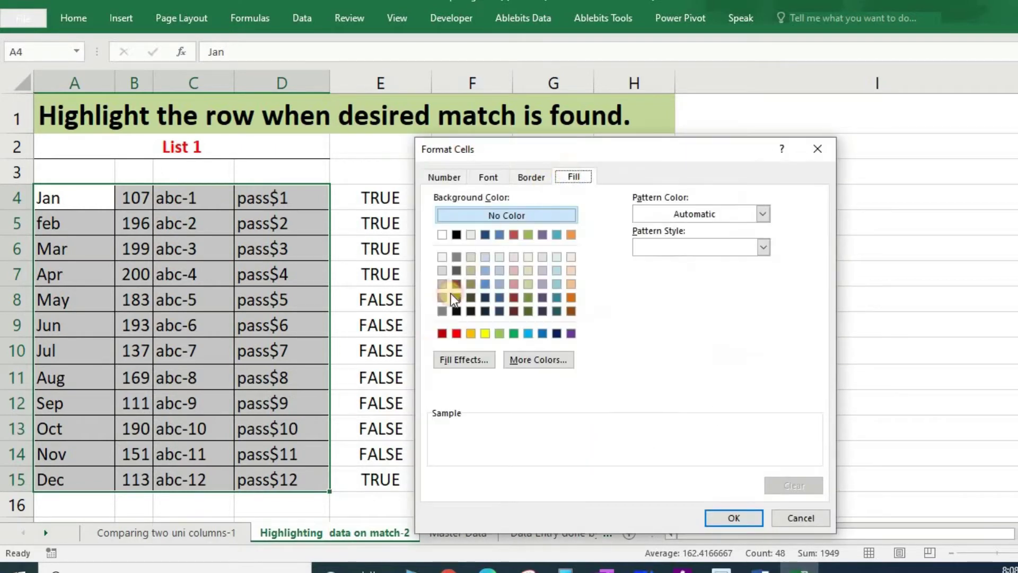
{"action": "left_click", "coordinate": [489, 336]}
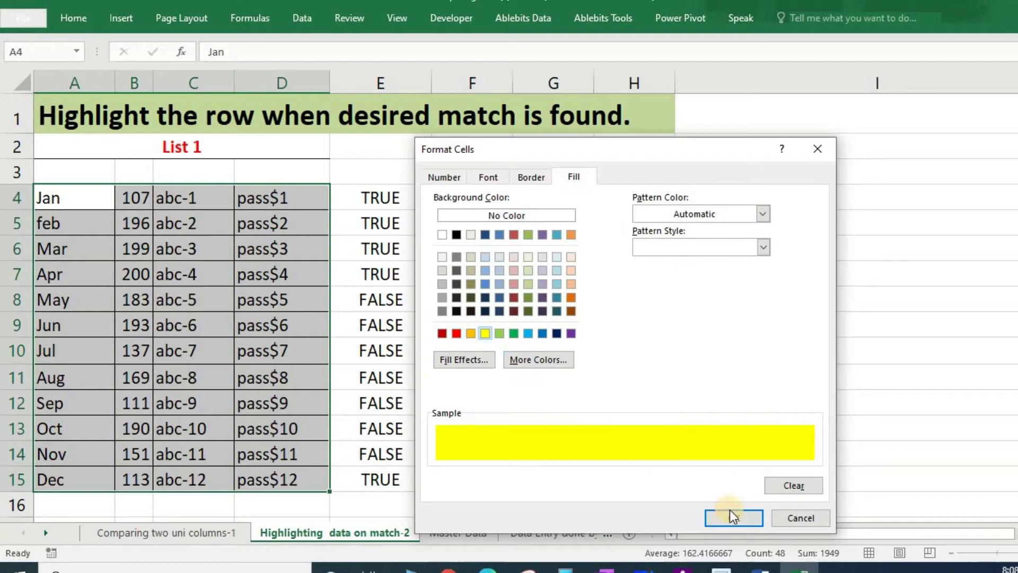
{"action": "left_click", "coordinate": [731, 519]}
{"action": "left_click", "coordinate": [638, 477]}
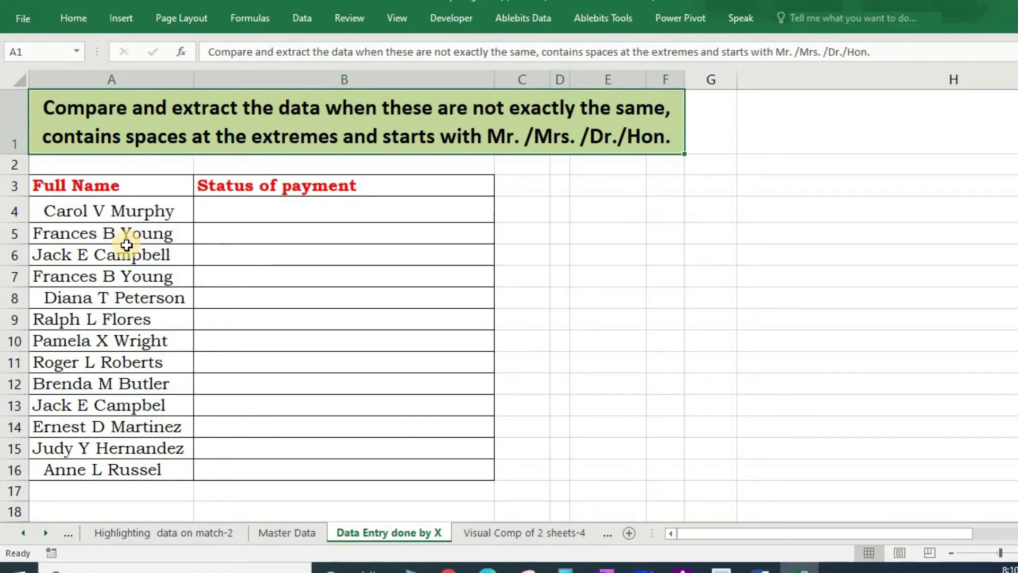
- Check the Master Data sheet, then return to Data Entry done by X and select B4
{"action": "left_click", "coordinate": [297, 532]}
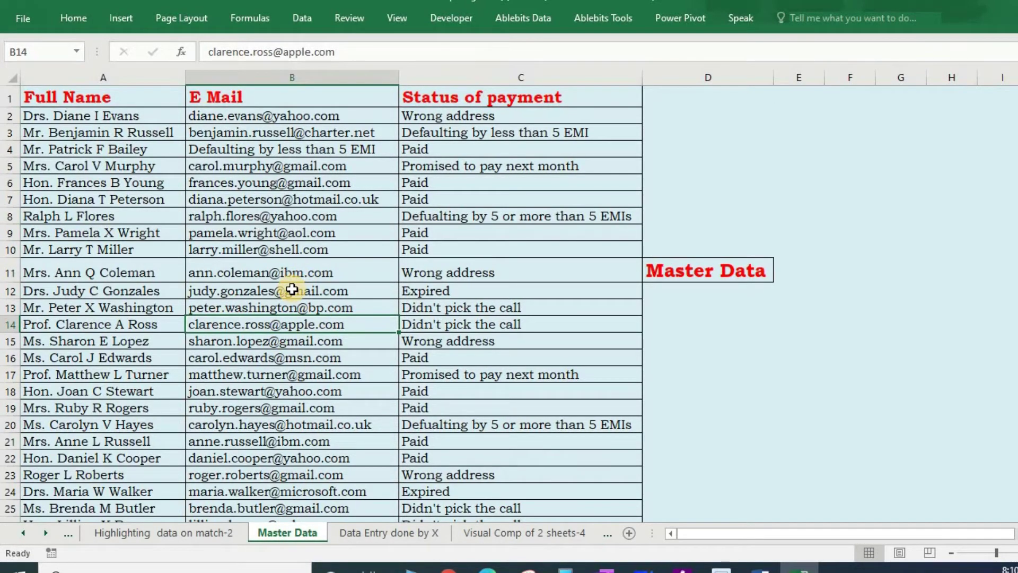
{"action": "left_click", "coordinate": [380, 533]}
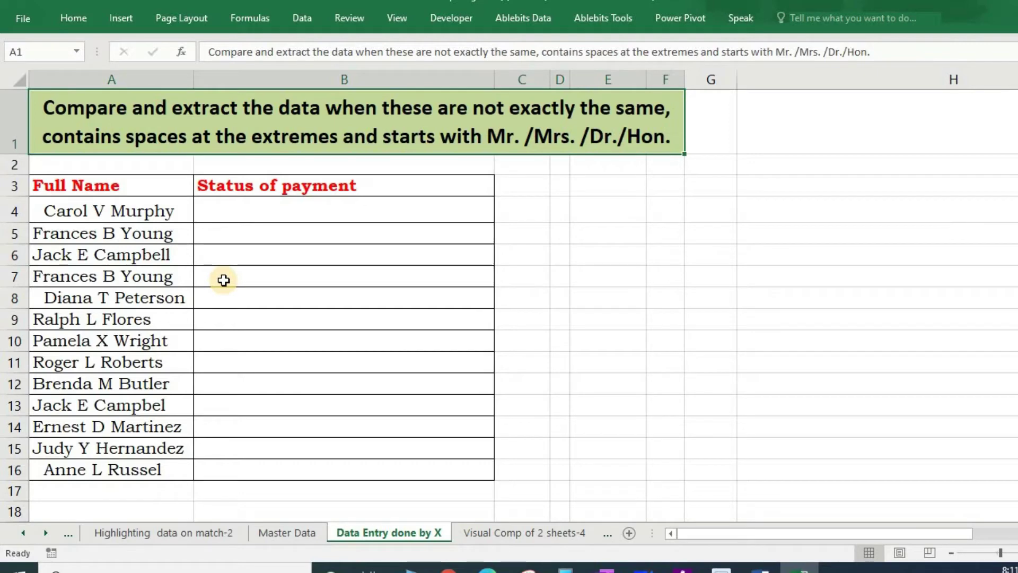
{"action": "left_click", "coordinate": [274, 219]}
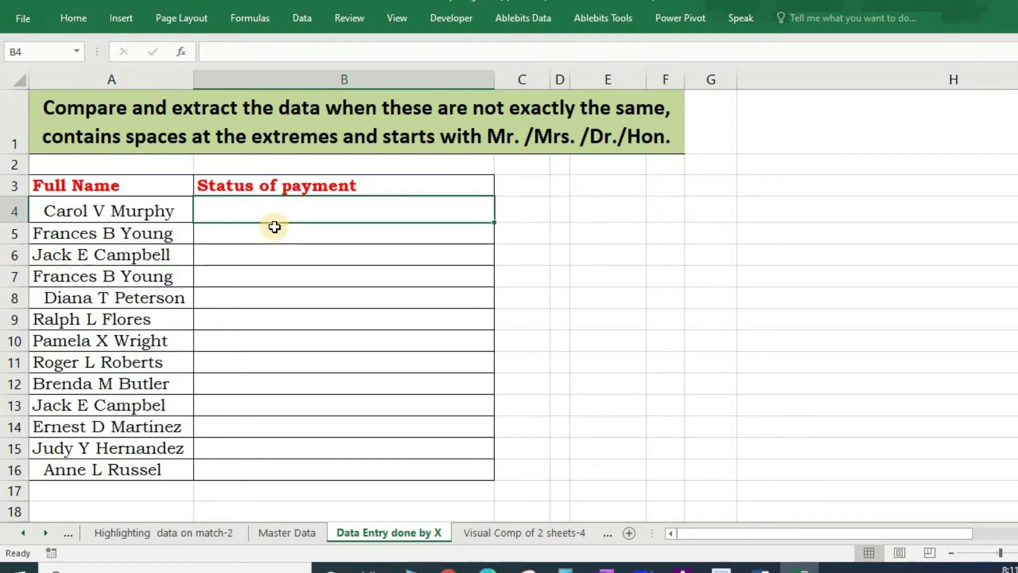
- Start a VLOOKUP in B4 with A4 as the lookup value
{"action": "type", "text": "=vloo"}
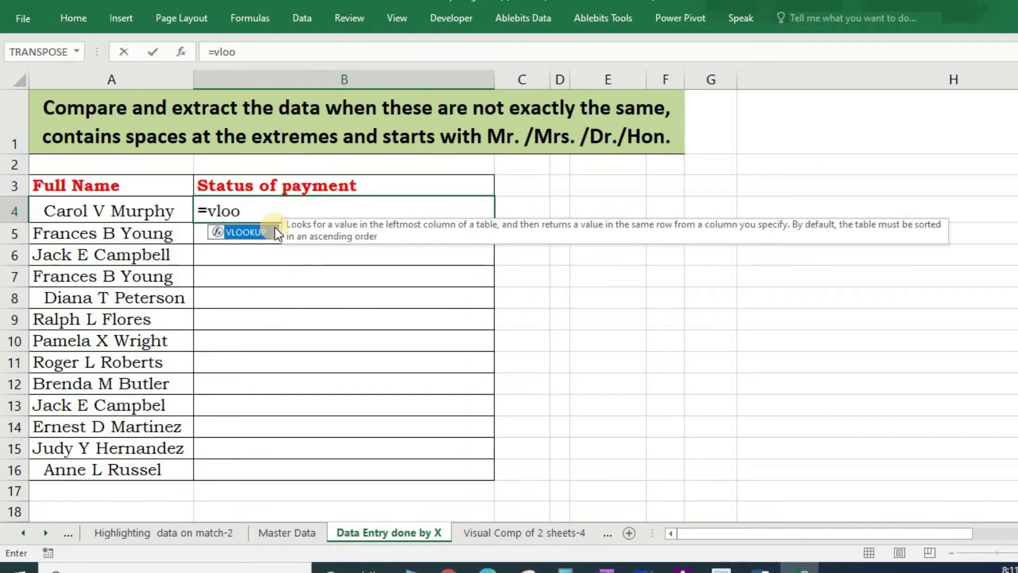
{"action": "double_click", "coordinate": [275, 229]}
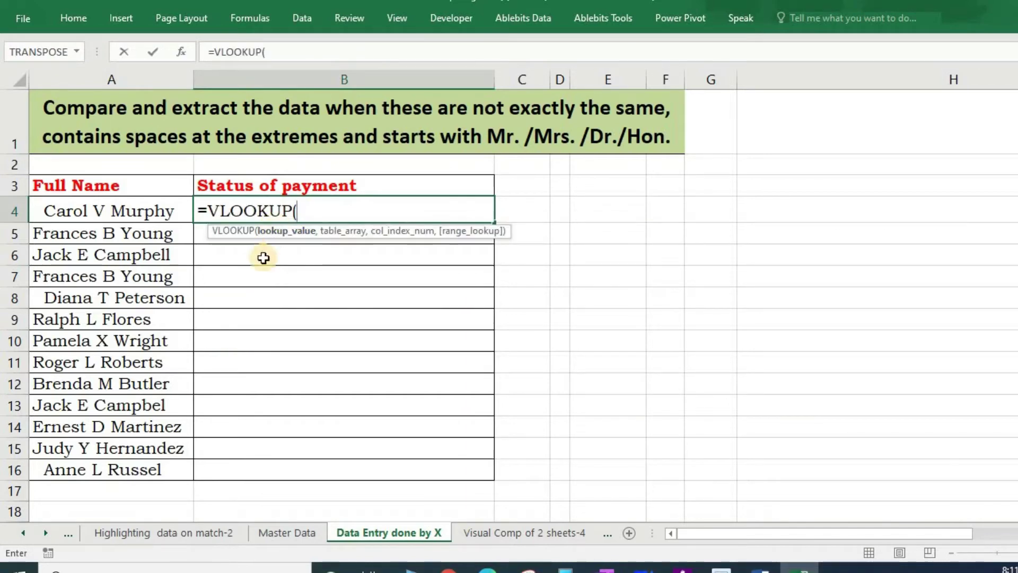
{"action": "left_click", "coordinate": [120, 215]}
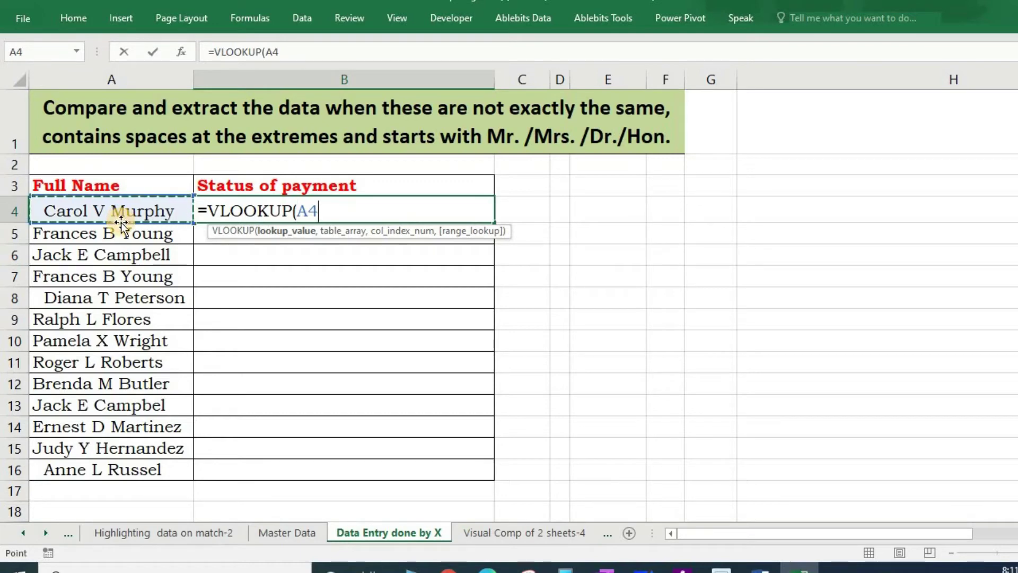
{"action": "type", "text": ","}
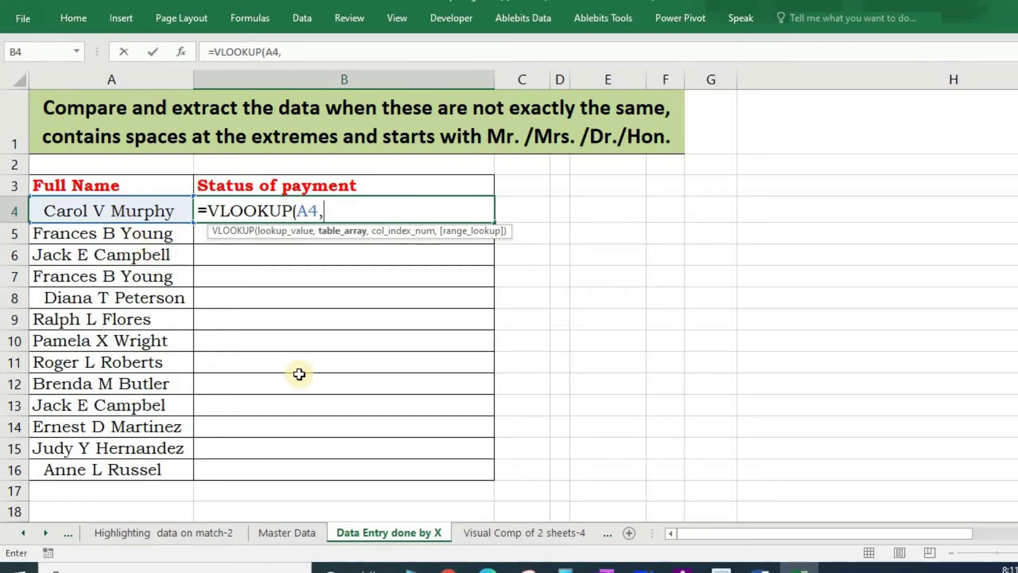
- Complete it with table 'Master Data'!$A$2:$C$50, column 3 and FALSE, and enter it
{"action": "left_click", "coordinate": [291, 531]}
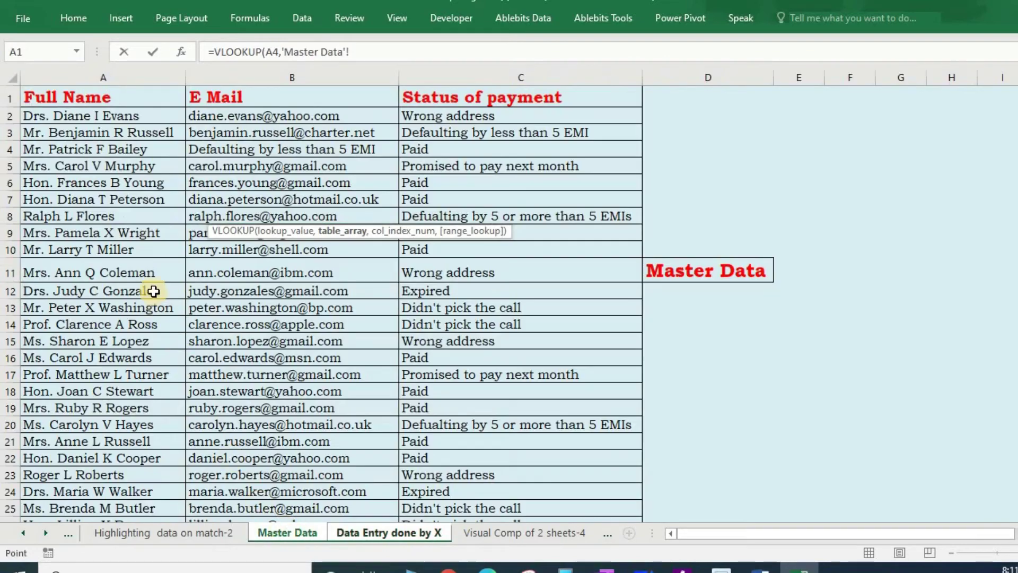
{"action": "left_click", "coordinate": [83, 121]}
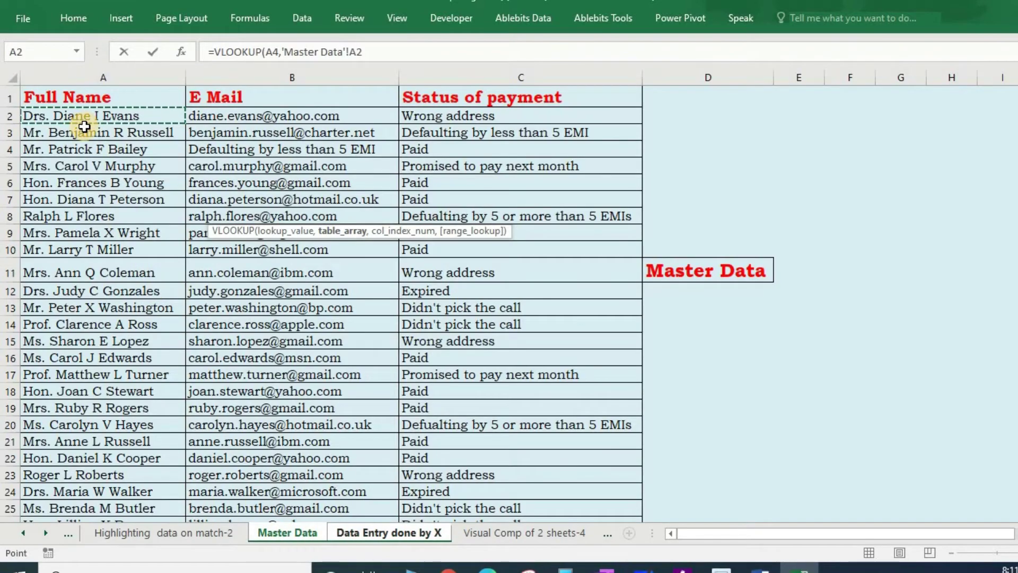
{"action": "key", "text": "ctrl+shift+Down"}
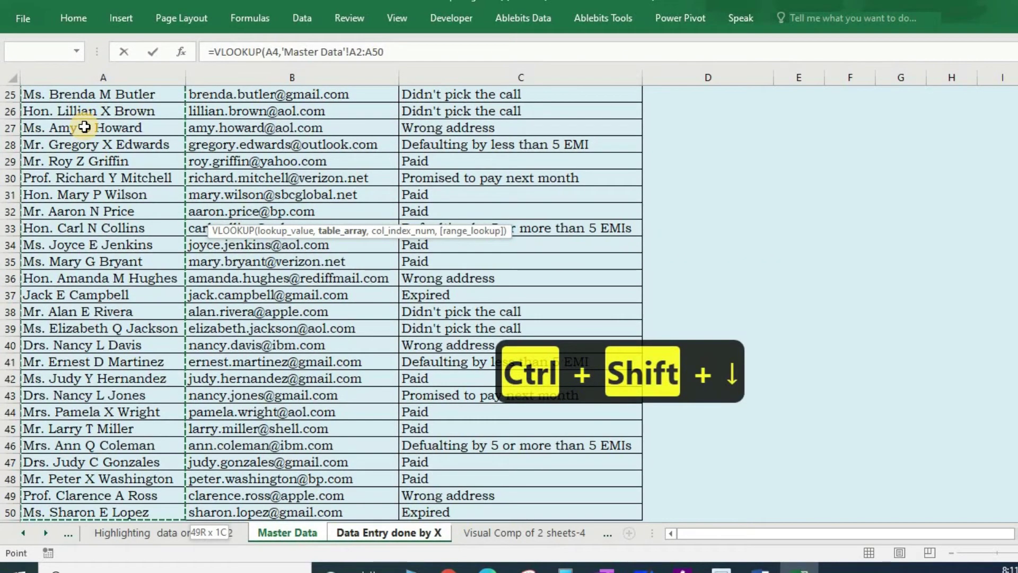
{"action": "key", "text": "ctrl+shift+Right"}
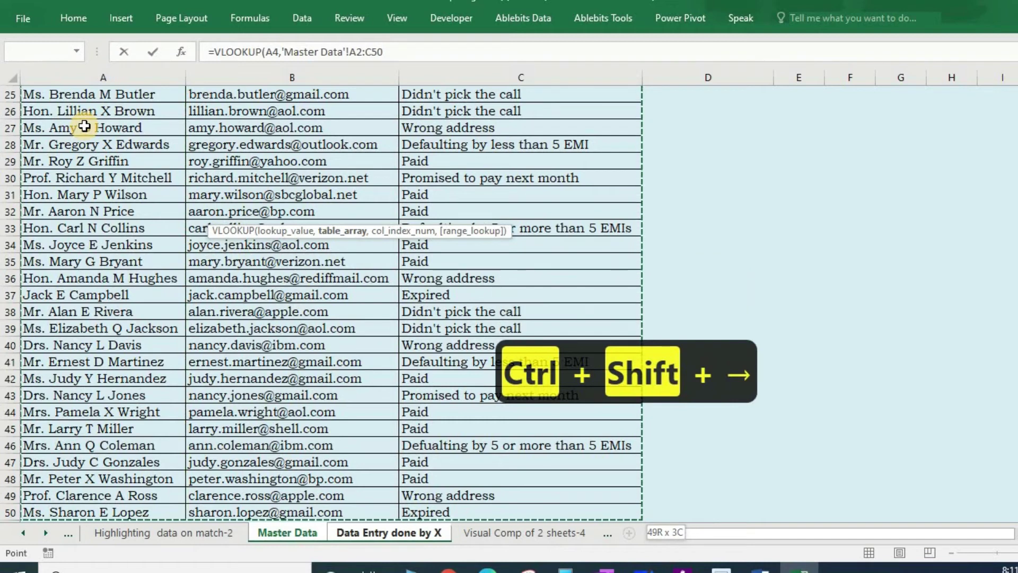
{"action": "key", "text": "F4"}
{"action": "type", "text": ","}
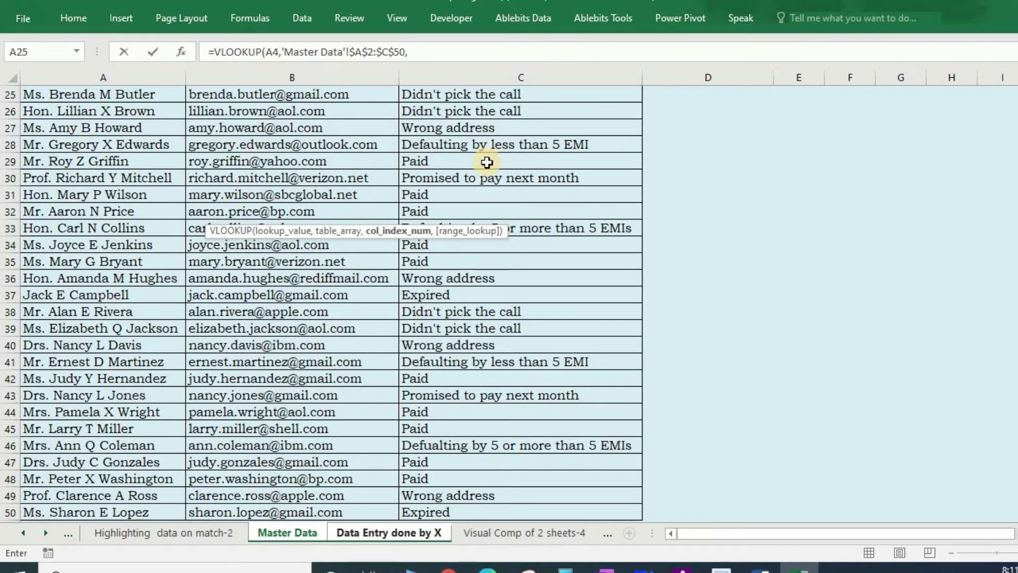
{"action": "type", "text": "3,"}
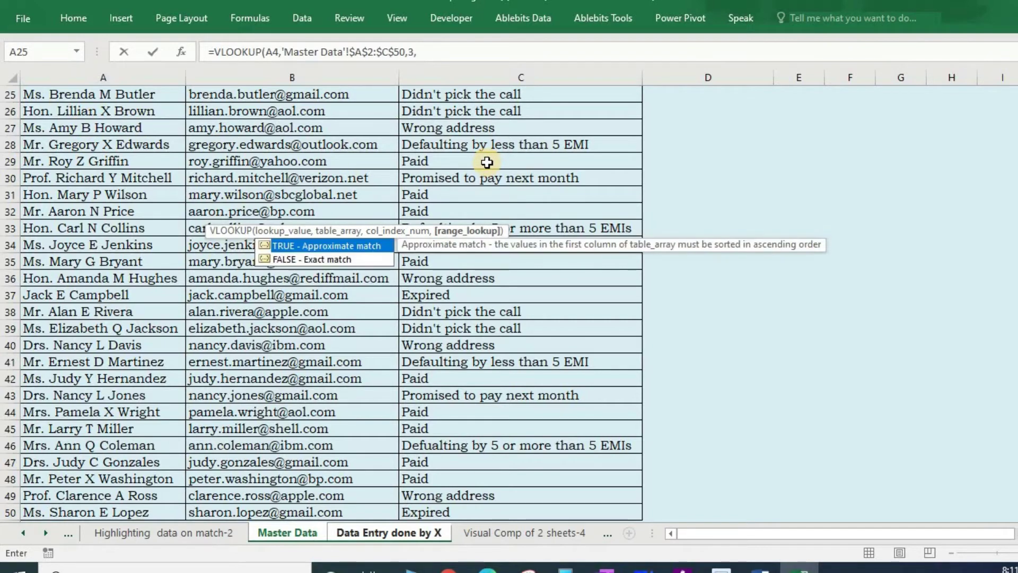
{"action": "key", "text": "Down"}
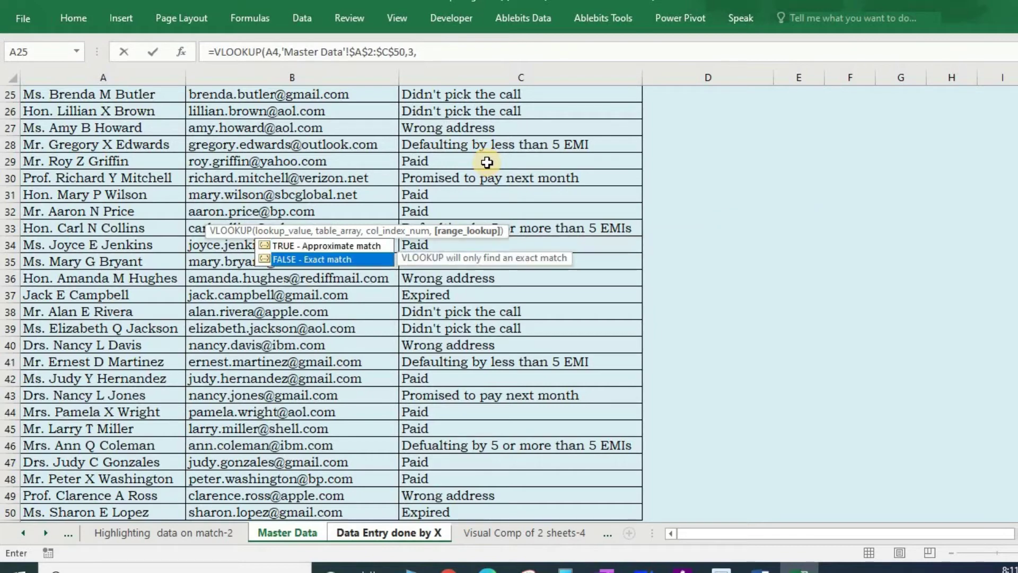
{"action": "key", "text": "Tab"}
{"action": "type", "text": ")"}
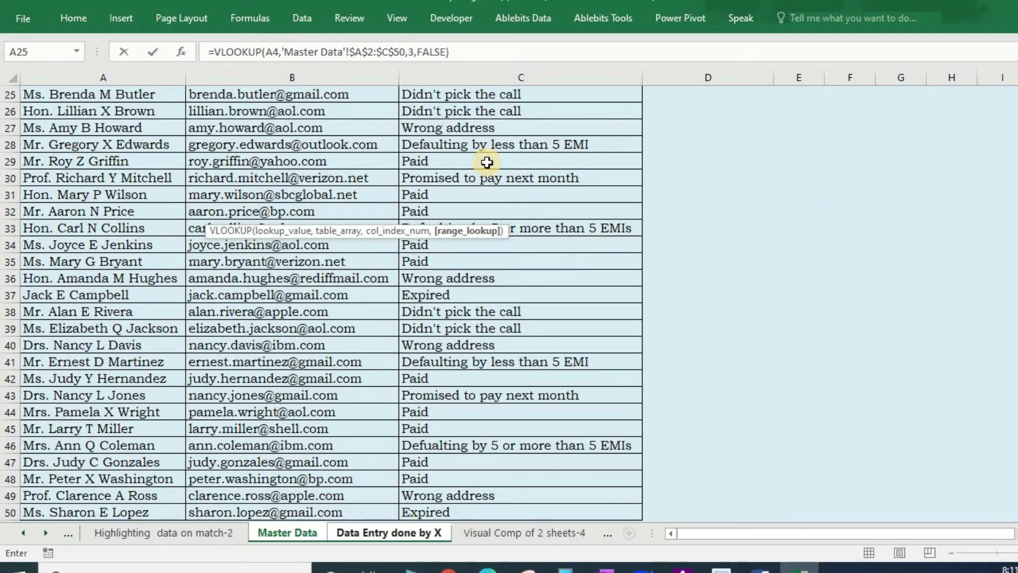
{"action": "key", "text": "Return"}
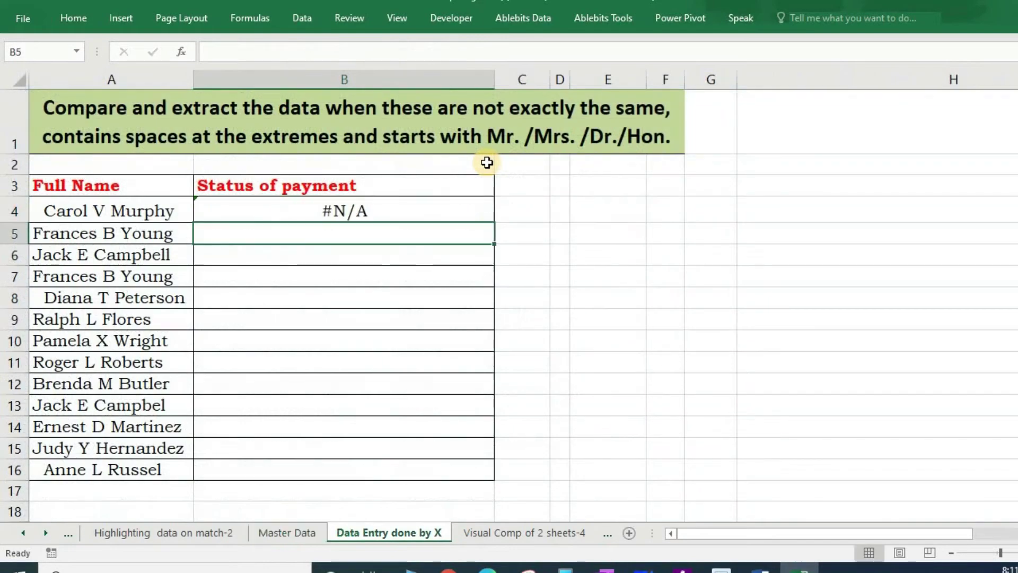
- Copy B4's VLOOKUP down to B16, returning Expired, Wrong address and many #N/A
{"action": "left_click", "coordinate": [385, 206]}
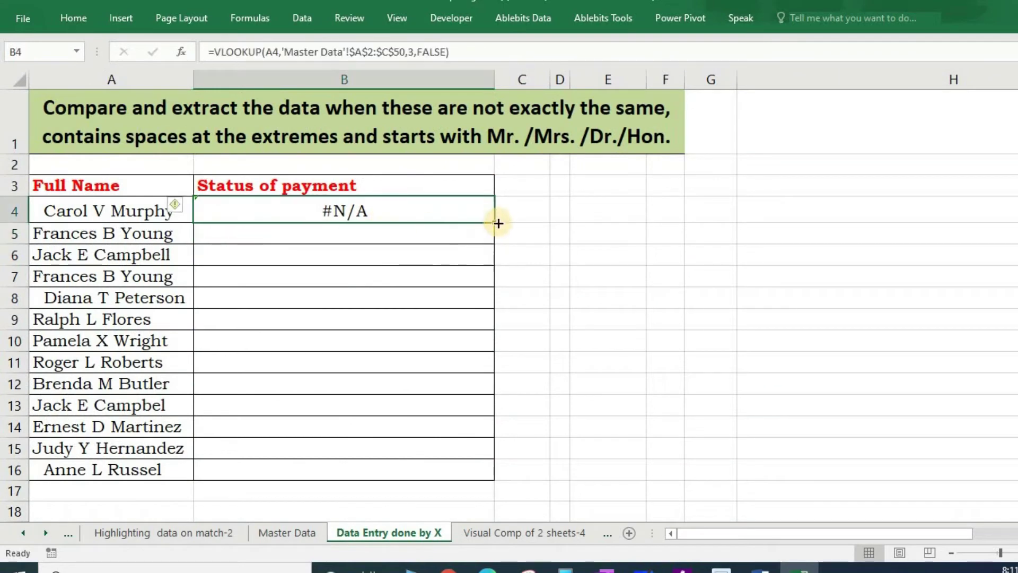
{"action": "double_click", "coordinate": [493, 220]}
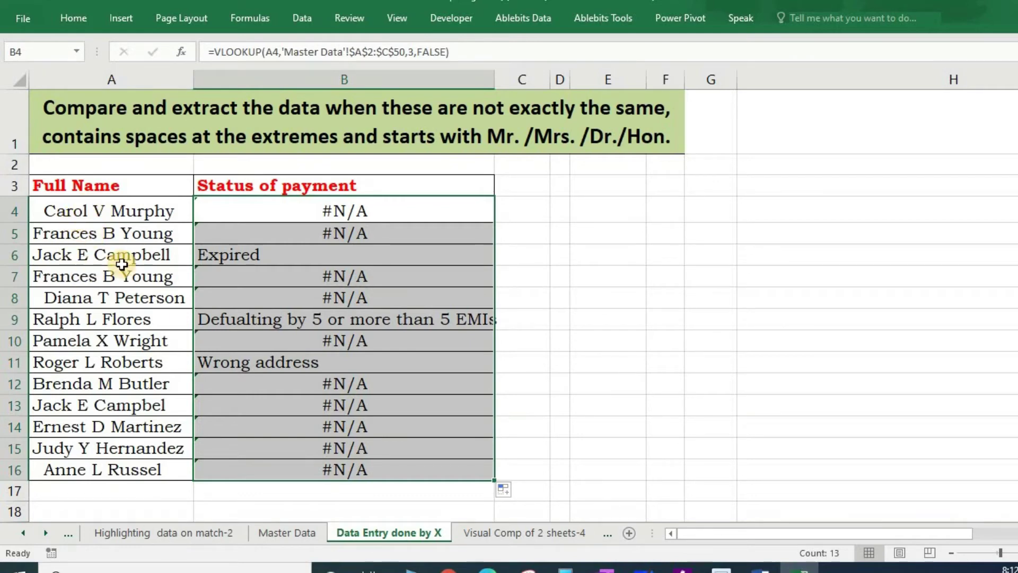
{"action": "left_click", "coordinate": [311, 215]}
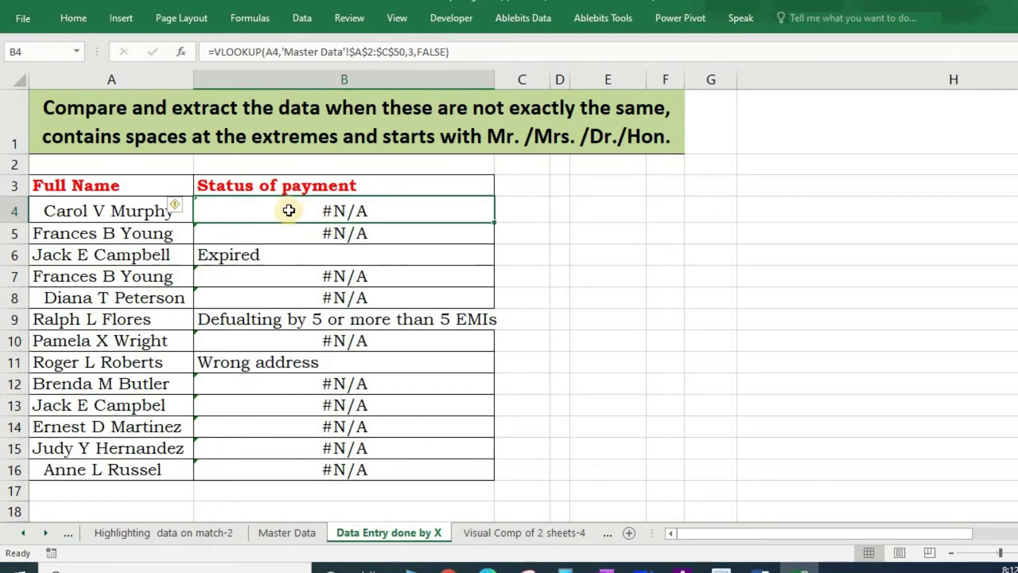
- Edit B4 so the VLOOKUP's lookup value becomes TRIM(CLEAN(A4))
{"action": "double_click", "coordinate": [286, 212]}
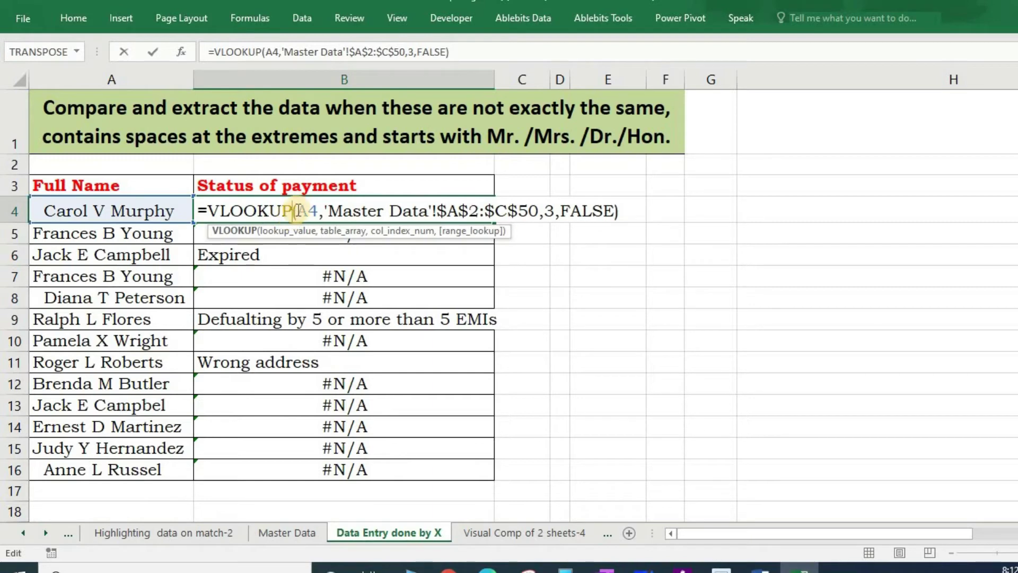
{"action": "left_click", "coordinate": [299, 210]}
{"action": "type", "text": "trim"}
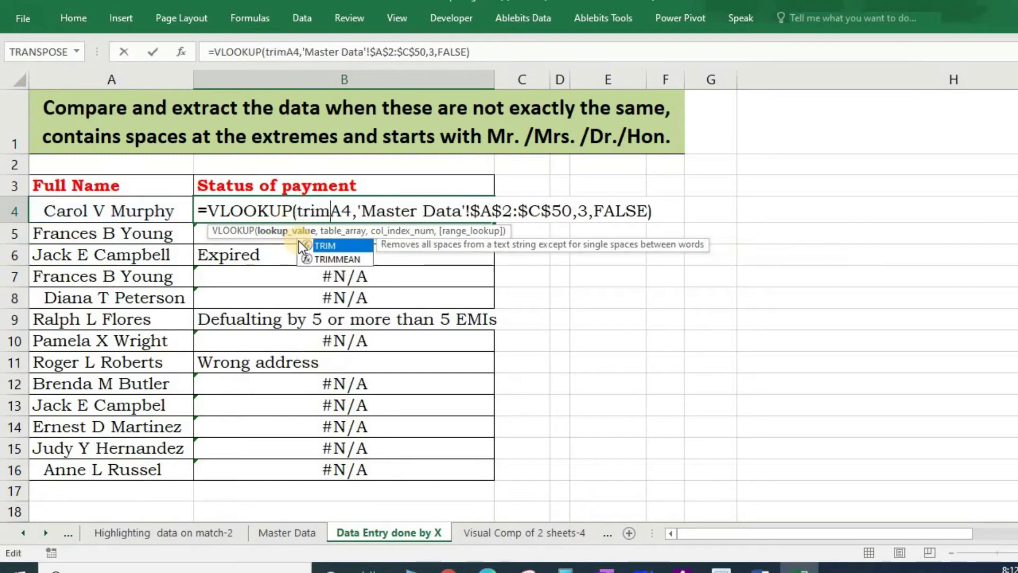
{"action": "key", "text": "Tab"}
{"action": "type", "text": "clean"}
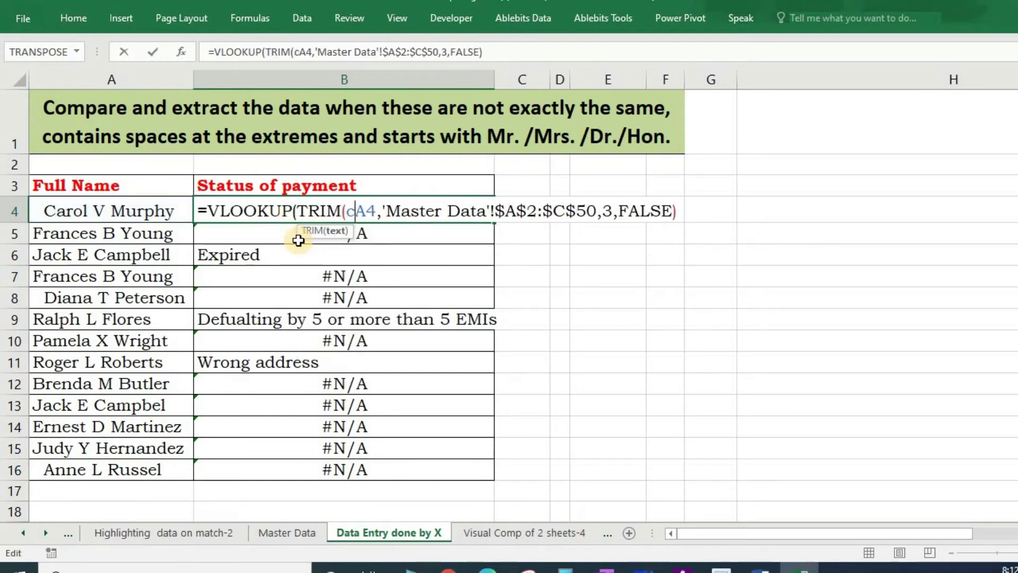
{"action": "key", "text": "Tab"}
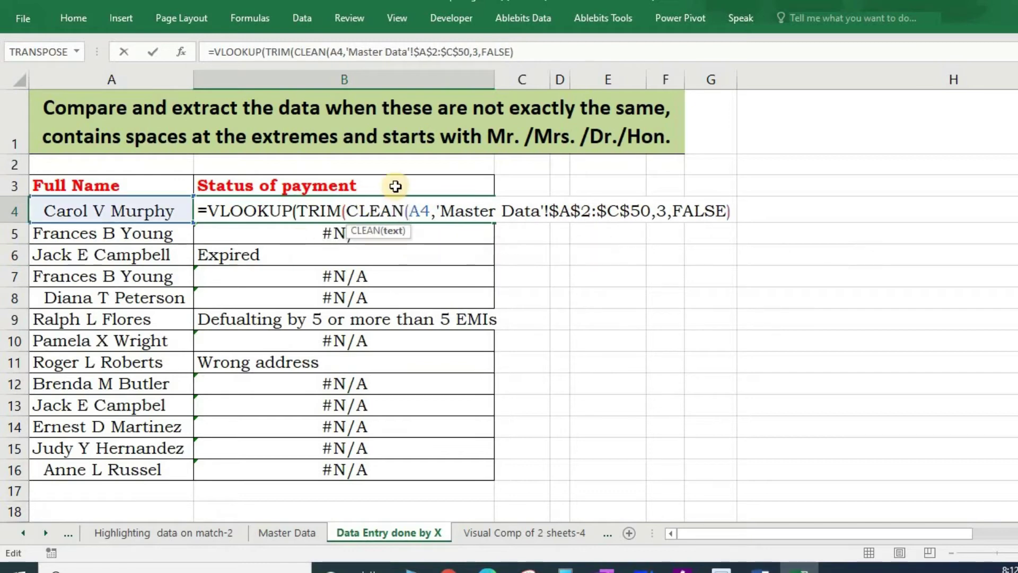
{"action": "left_click", "coordinate": [429, 210]}
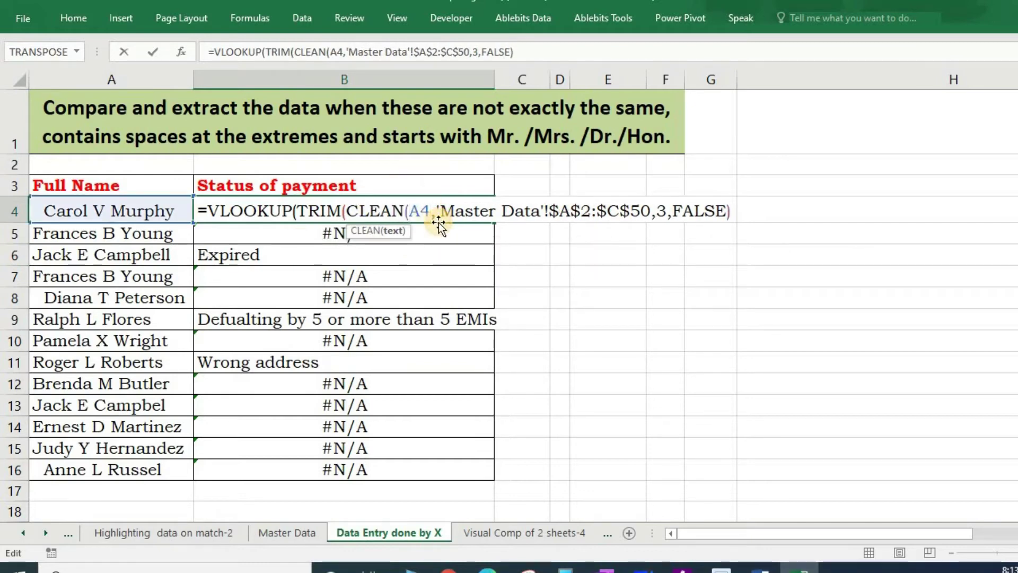
{"action": "type", "text": "))"}
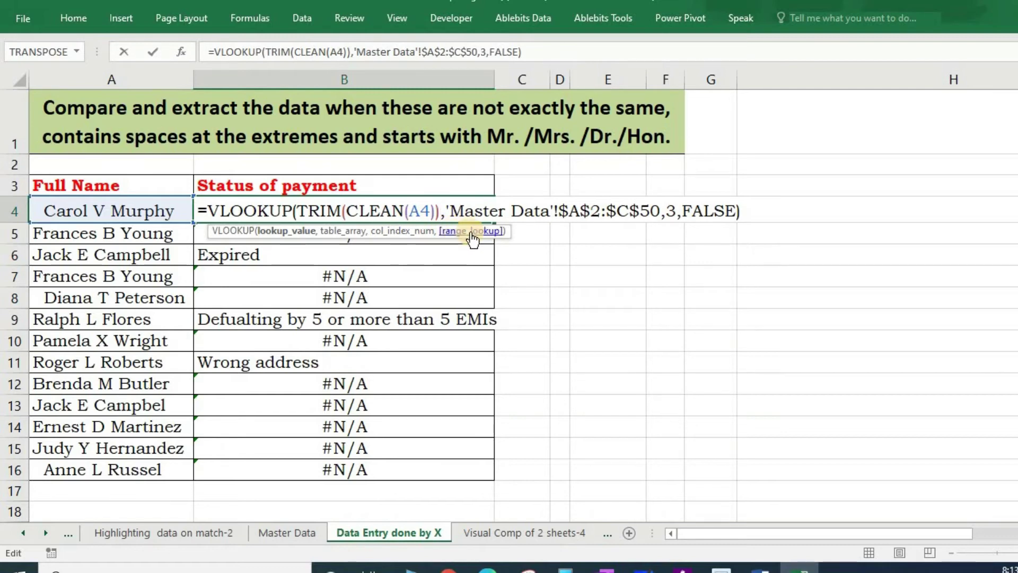
{"action": "key", "text": "Return"}
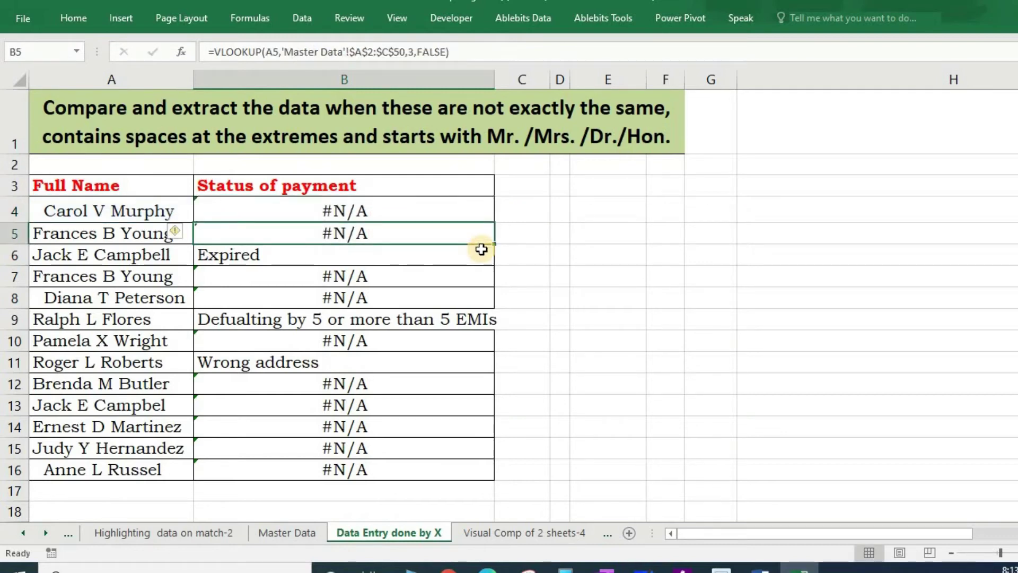
- Refill the revised TRIM(CLEAN()) lookup formula from B4 down to B16
{"action": "left_click", "coordinate": [465, 210]}
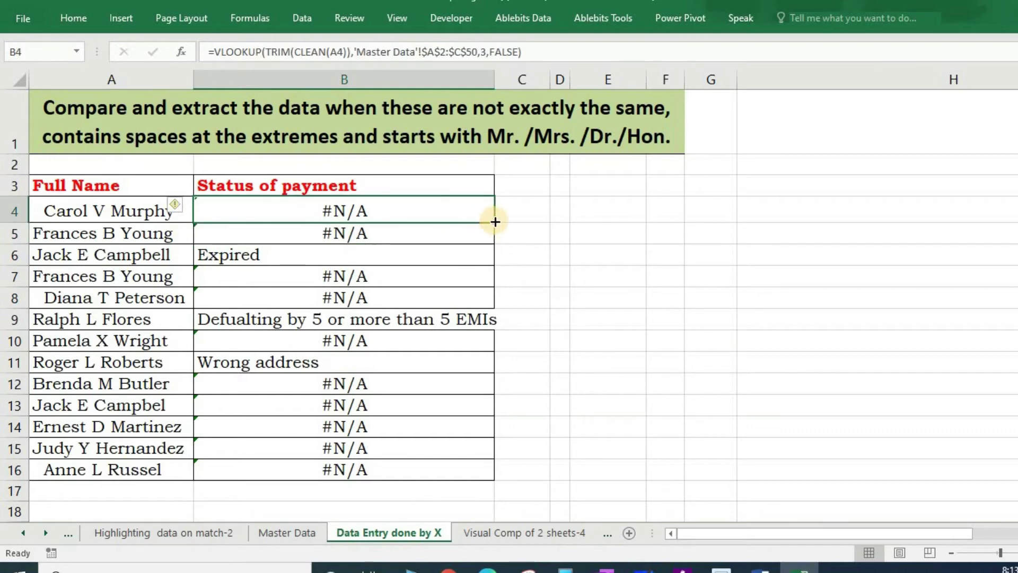
{"action": "double_click", "coordinate": [494, 221]}
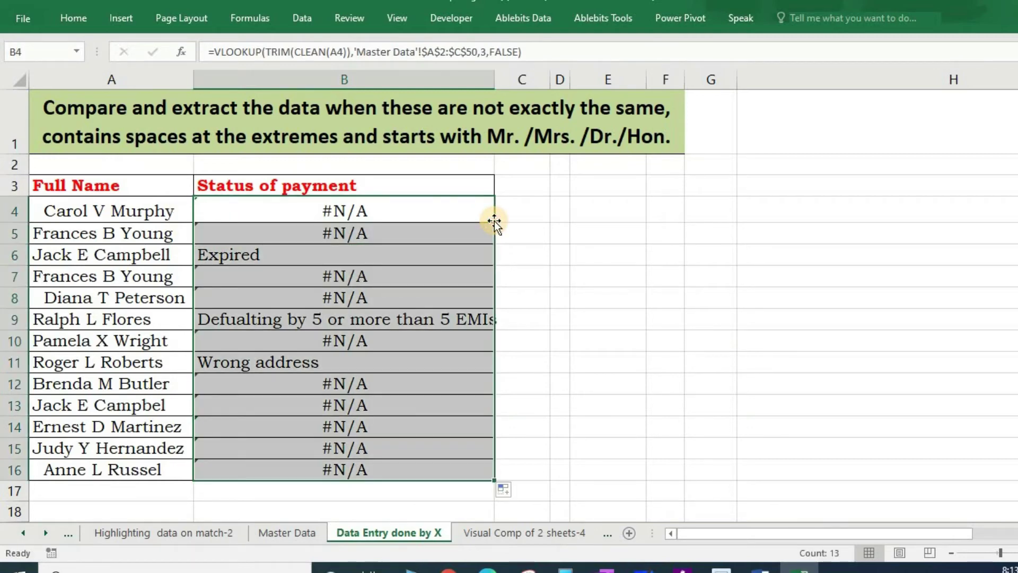
{"action": "left_click", "coordinate": [395, 239]}
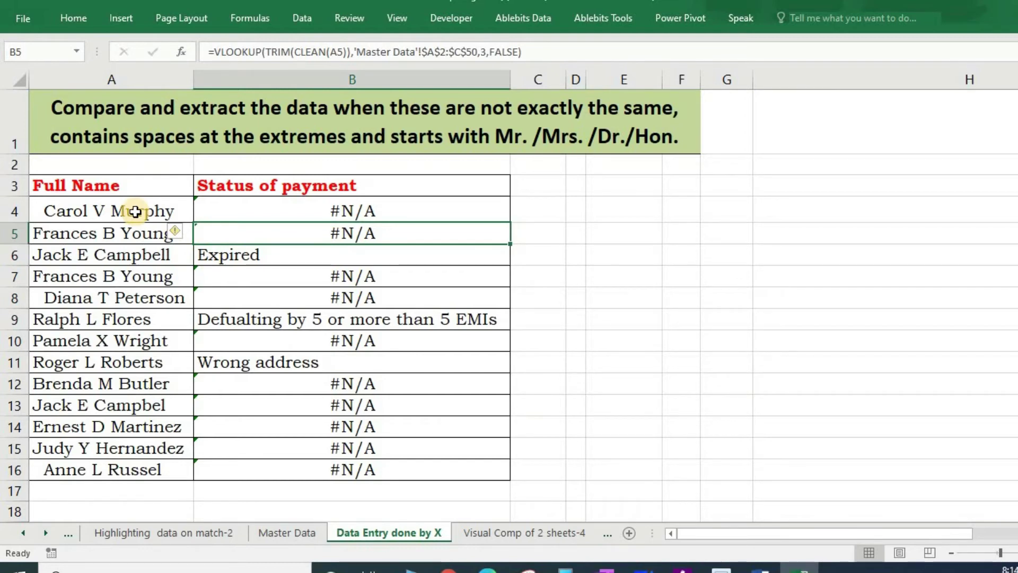
- Add a leading "*"& wildcard before the lookup value in B4's VLOOKUP formula
{"action": "left_click", "coordinate": [229, 205]}
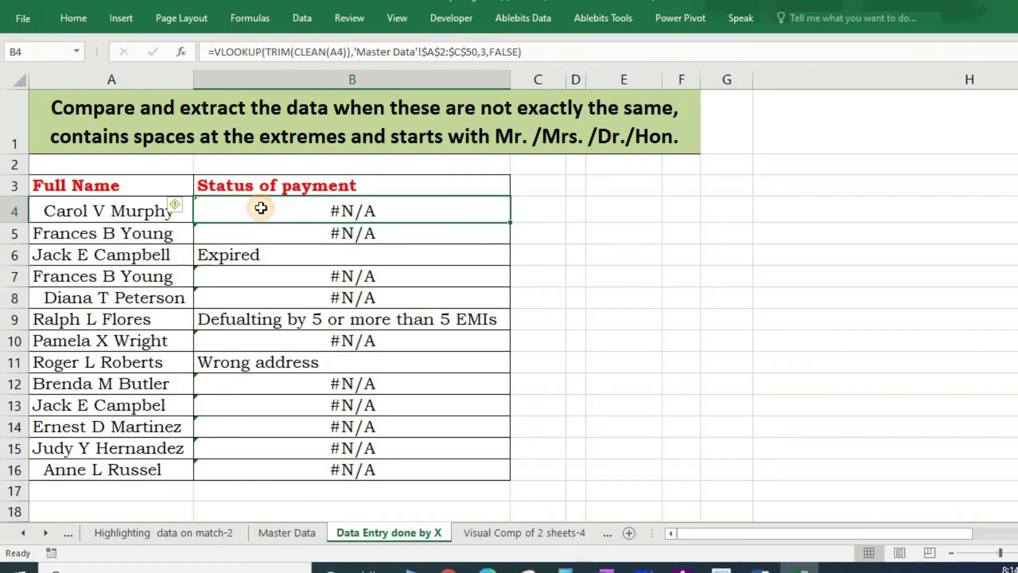
{"action": "left_click", "coordinate": [268, 231]}
{"action": "left_click", "coordinate": [244, 209]}
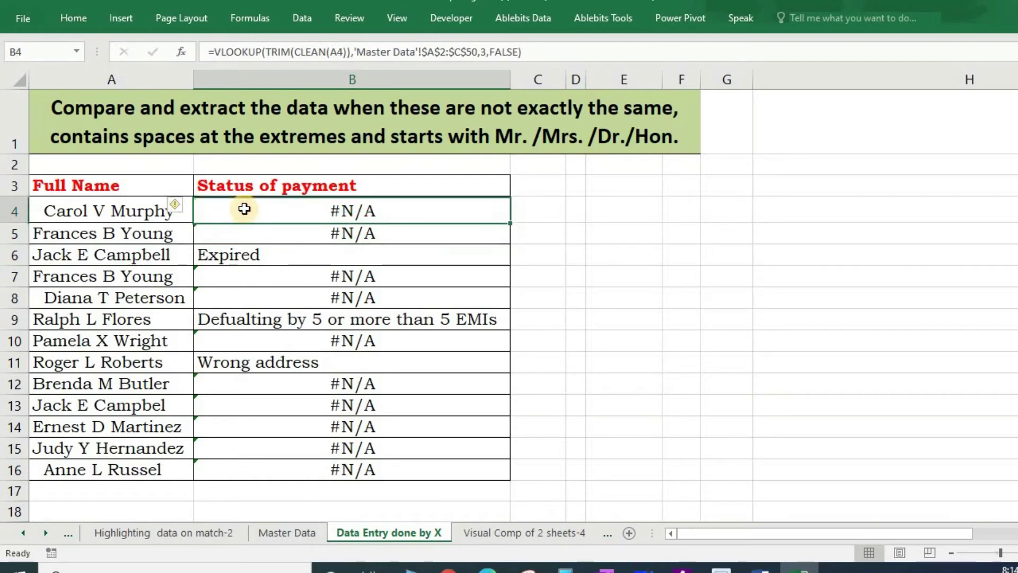
{"action": "double_click", "coordinate": [244, 209]}
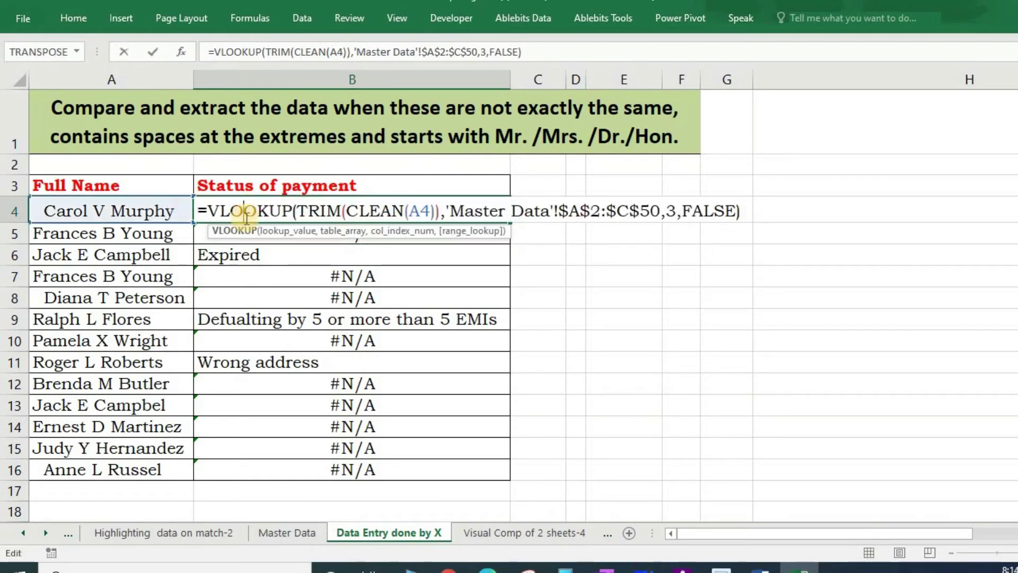
{"action": "left_click", "coordinate": [301, 212]}
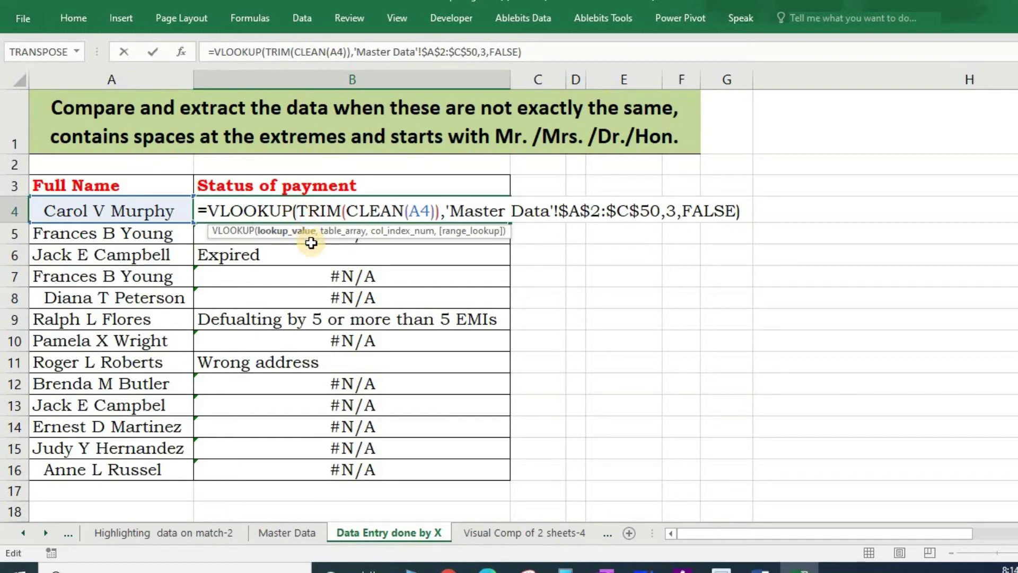
{"action": "type", "text": "\""}
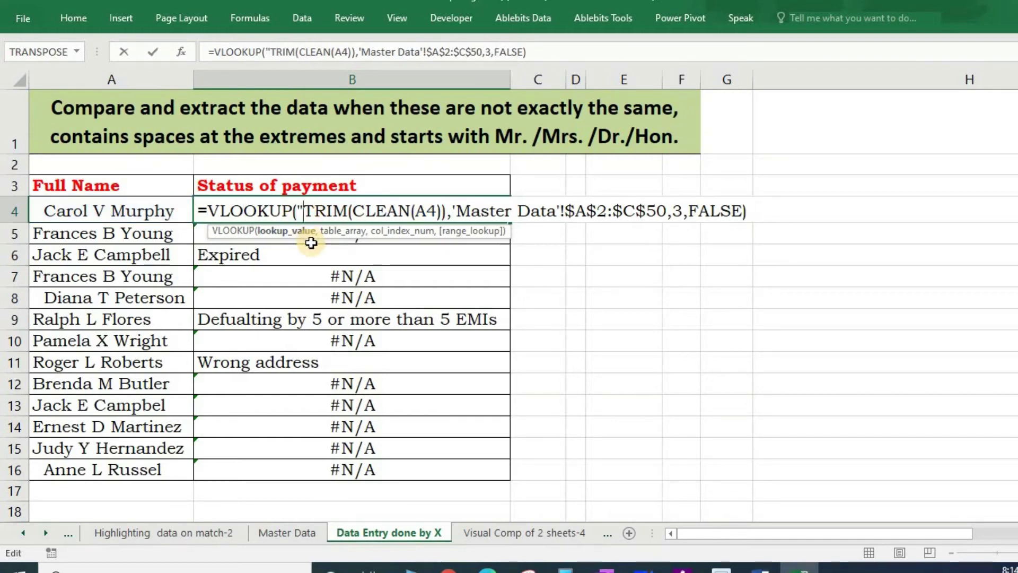
{"action": "type", "text": "*\""}
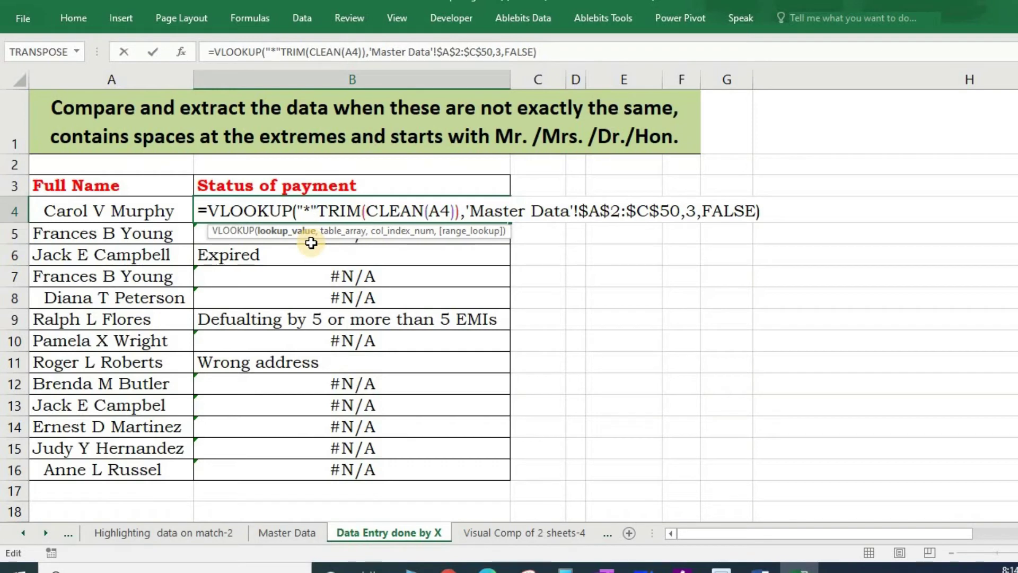
{"action": "type", "text": "&"}
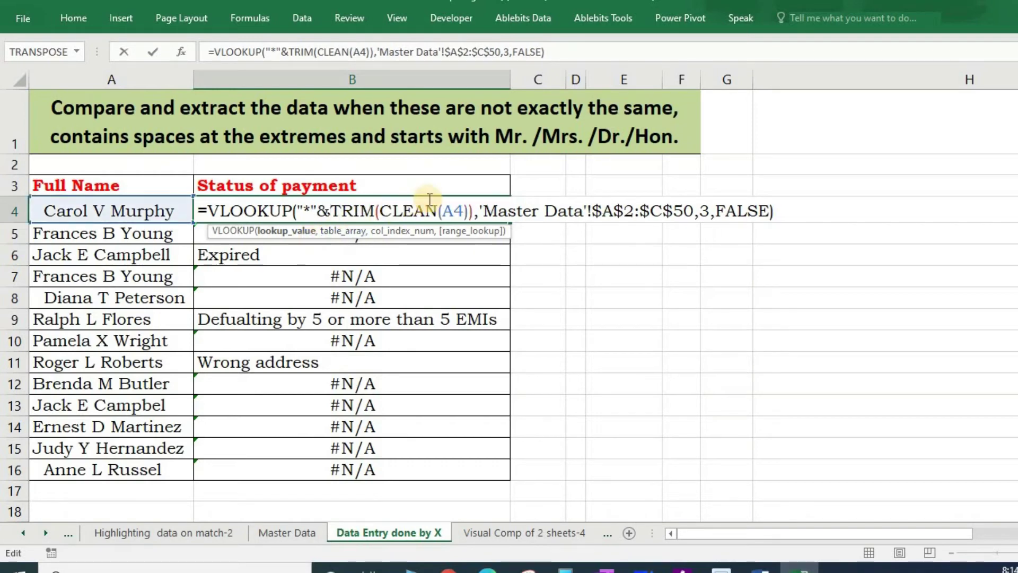
- Append &"*" after CLEAN(A4) and fill the B4 formula down to B16
{"action": "left_click", "coordinate": [474, 211]}
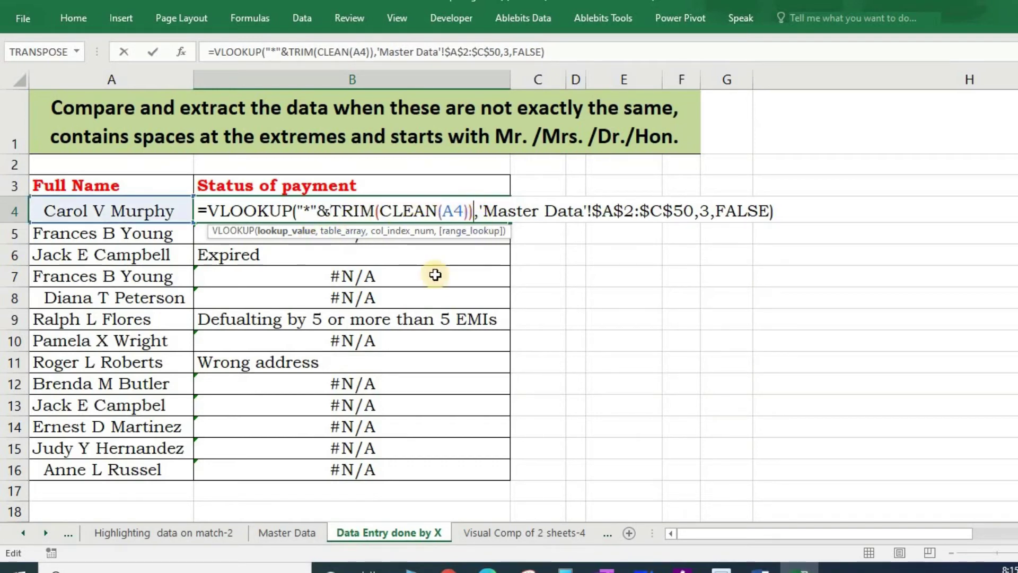
{"action": "type", "text": "&"}
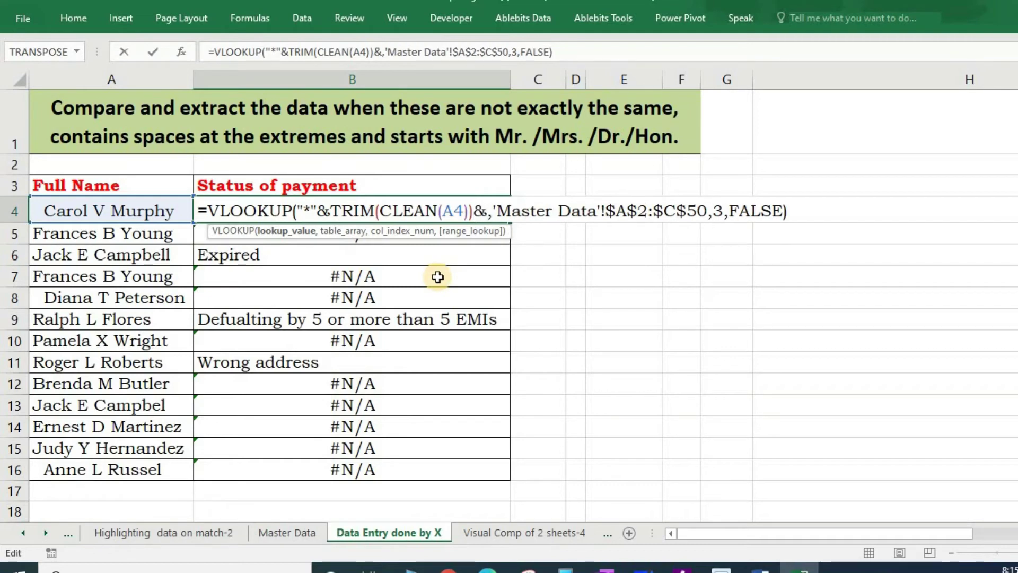
{"action": "type", "text": "\"*\""}
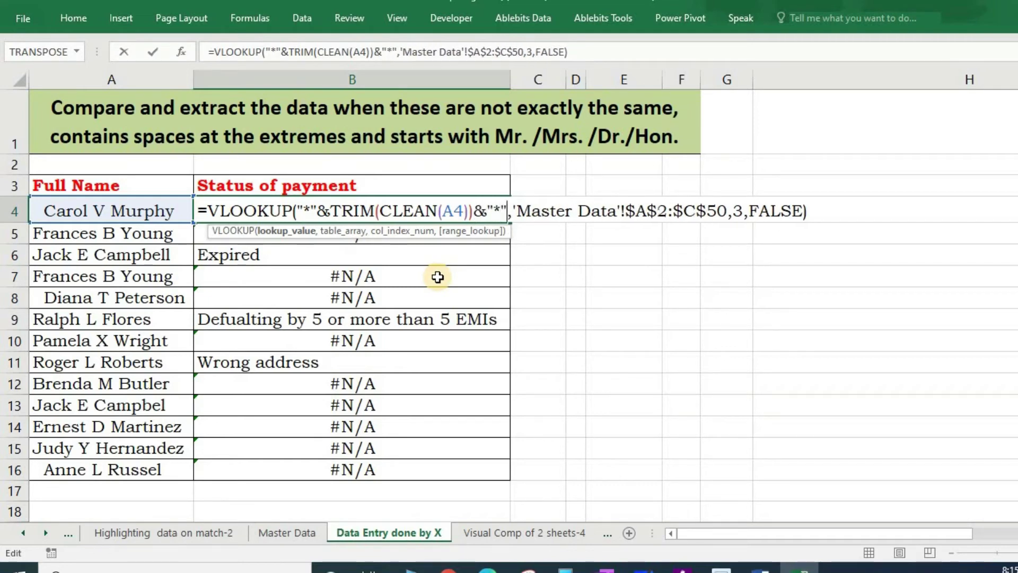
{"action": "key", "text": "Return"}
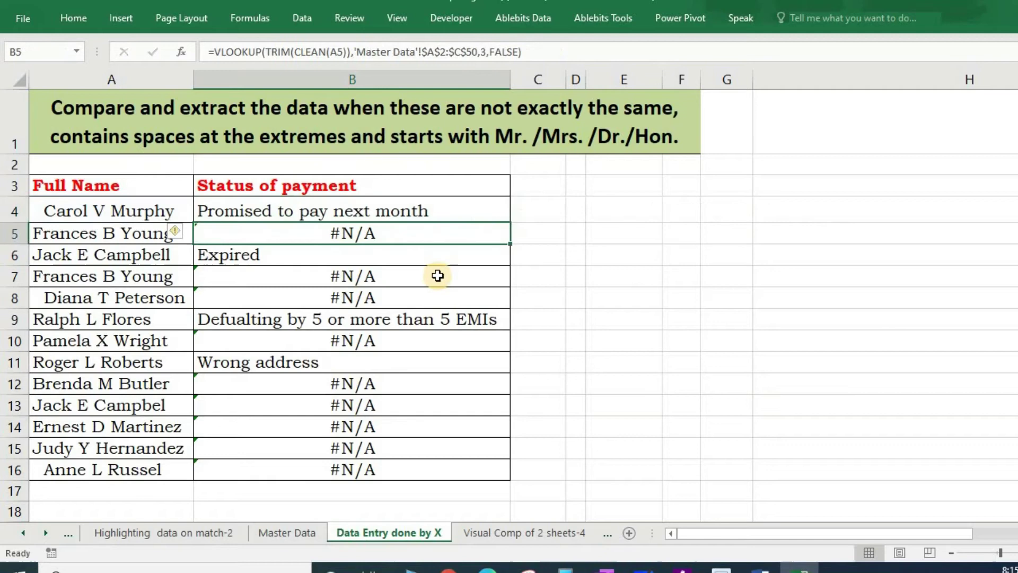
{"action": "left_click", "coordinate": [404, 212]}
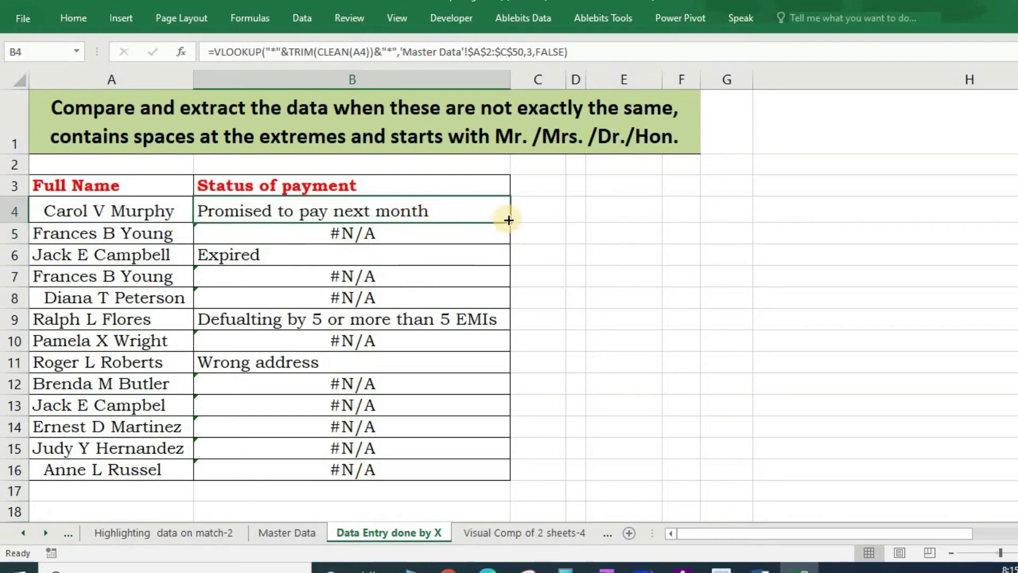
{"action": "double_click", "coordinate": [509, 221]}
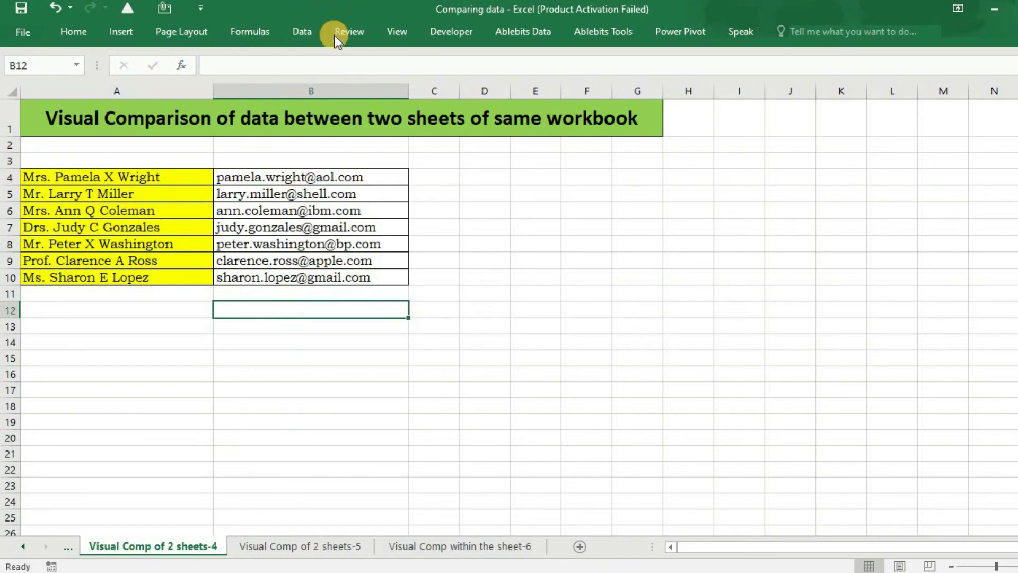
- Open a second window of the workbook, then return to the first window
{"action": "left_click", "coordinate": [402, 35]}
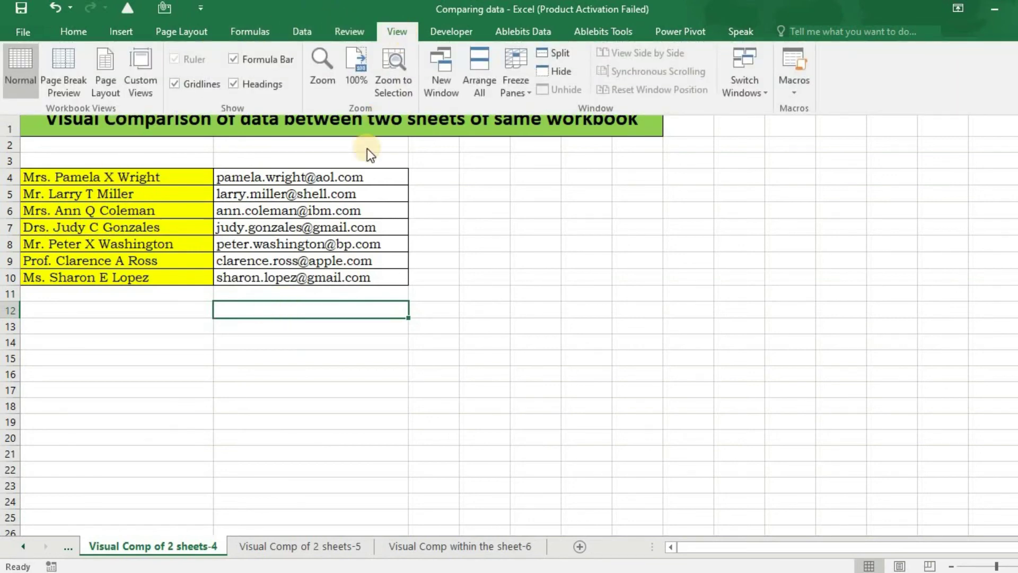
{"action": "left_click", "coordinate": [453, 90]}
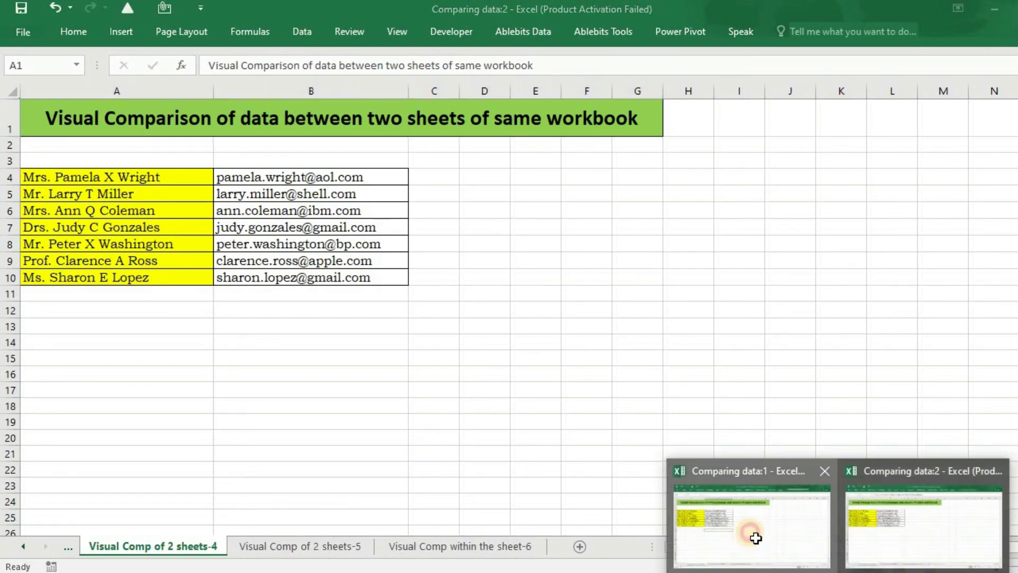
{"action": "left_click", "coordinate": [762, 546]}
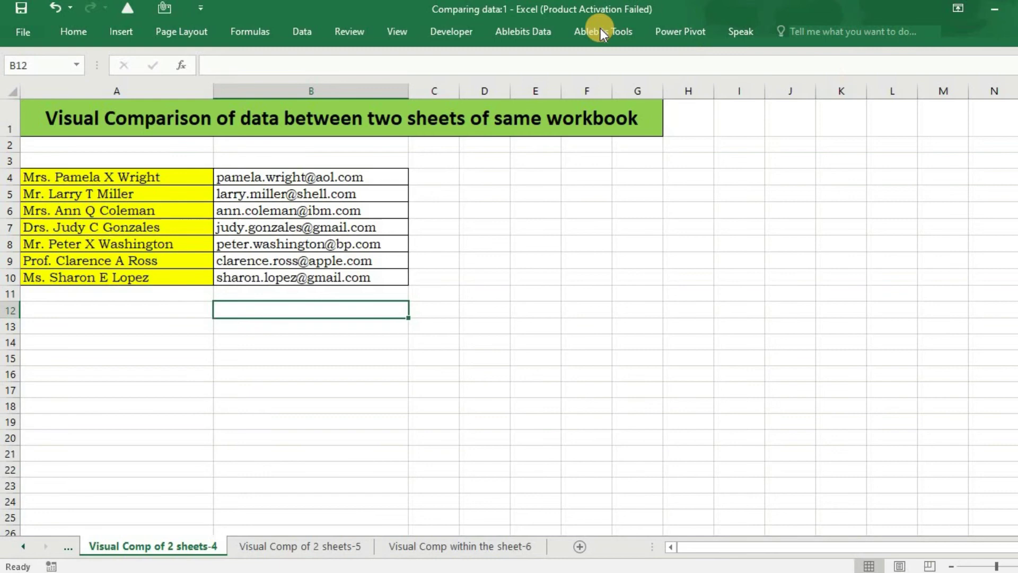
- Arrange both workbook windows vertically side by side with Arrange All
{"action": "left_click", "coordinate": [411, 34]}
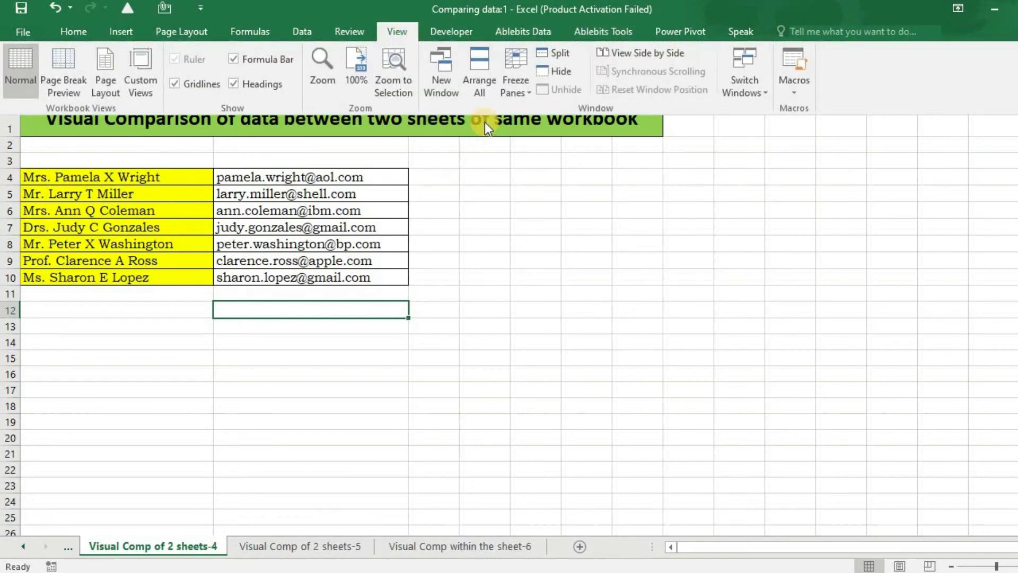
{"action": "left_click", "coordinate": [475, 91]}
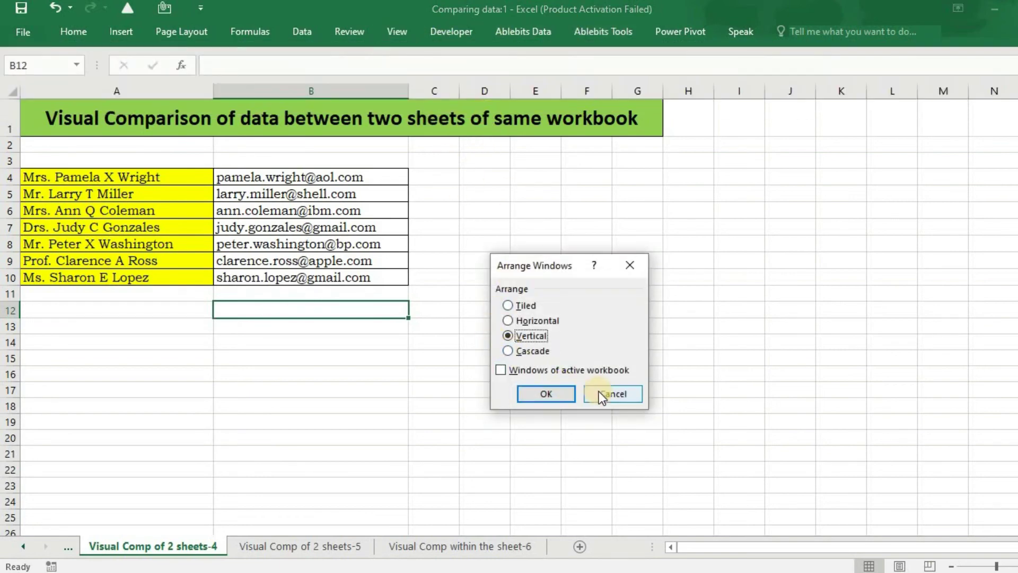
{"action": "left_click", "coordinate": [557, 397]}
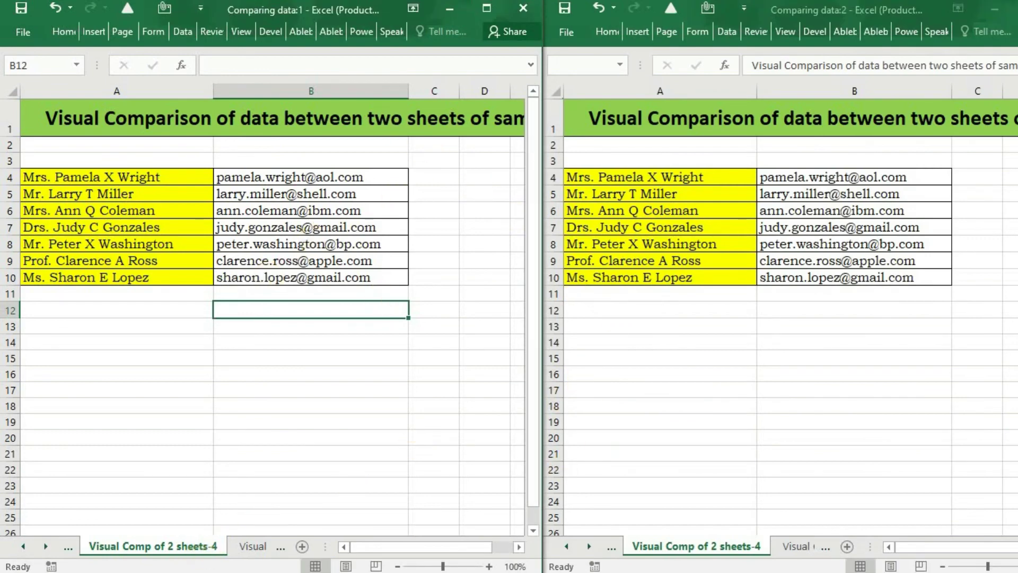
- Show sheets-5 in the right window, enter 'off to office' in B12, then go to sheet-6
{"action": "left_click", "coordinate": [782, 545]}
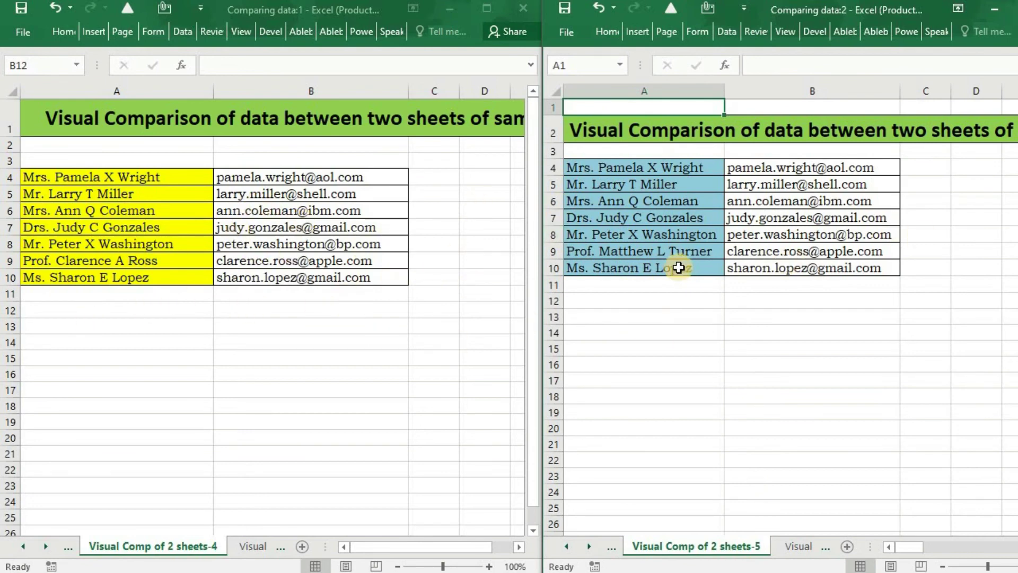
{"action": "left_click", "coordinate": [233, 313]}
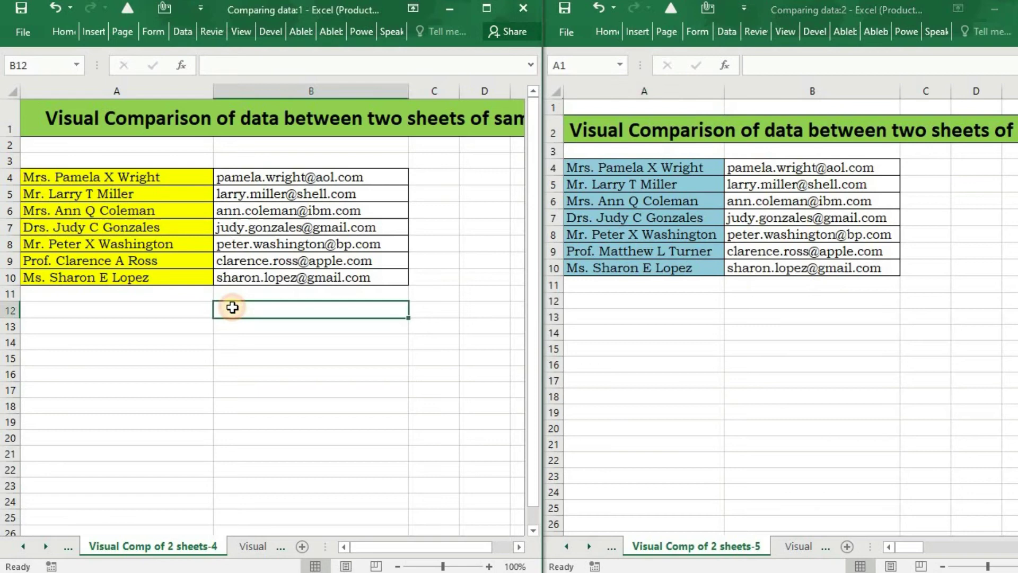
{"action": "type", "text": "o"}
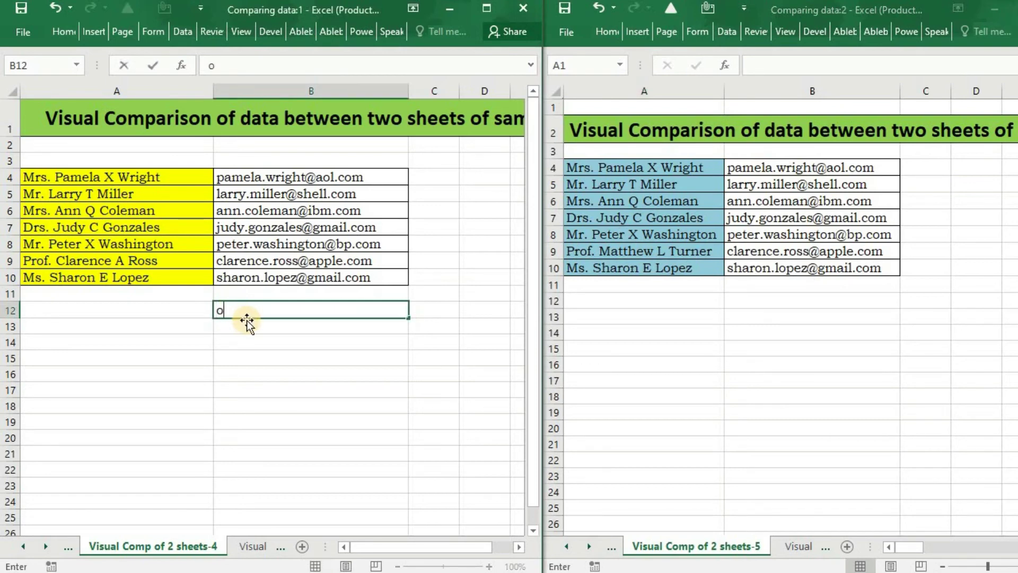
{"action": "type", "text": "ff to office"}
{"action": "key", "text": "Return"}
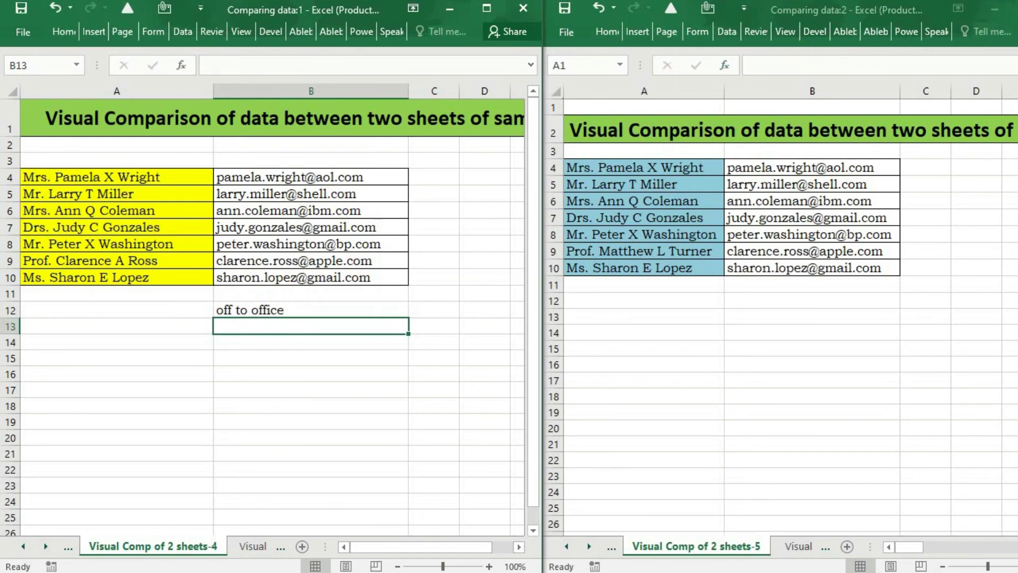
{"action": "left_click", "coordinate": [442, 546]}
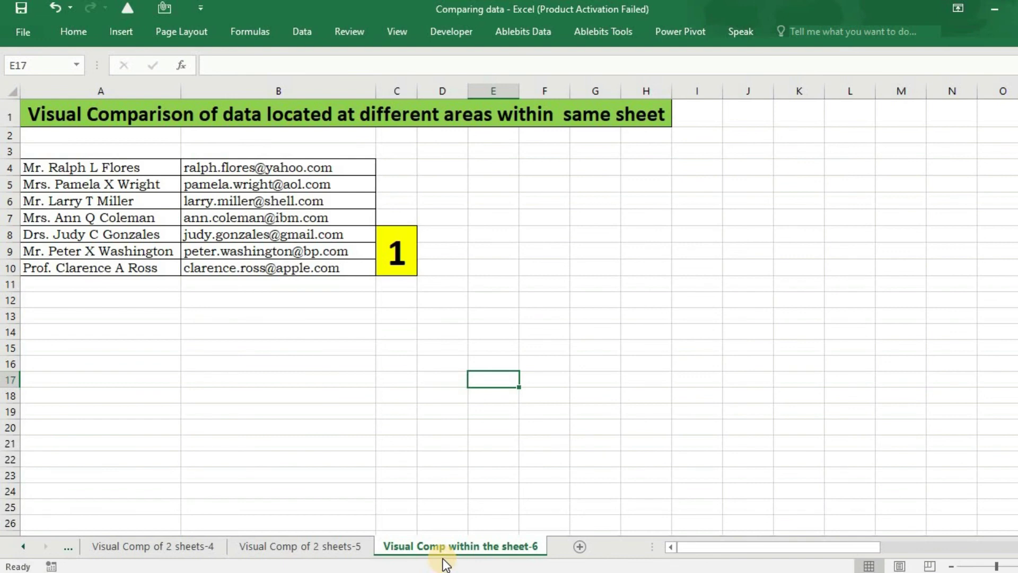
- Split the sheet into four panes divided after column F and row 16
{"action": "left_click", "coordinate": [399, 33]}
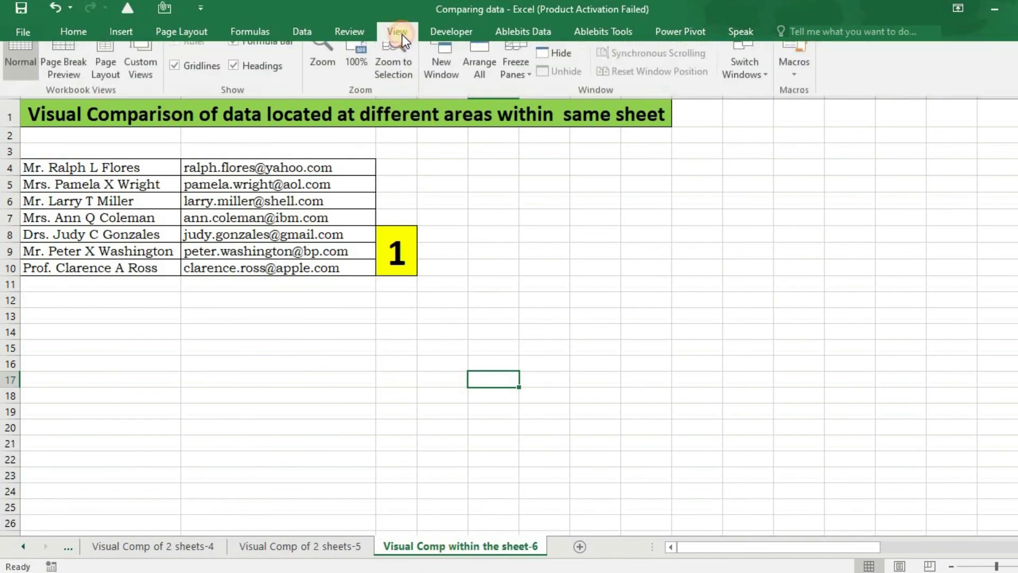
{"action": "left_click", "coordinate": [557, 52]}
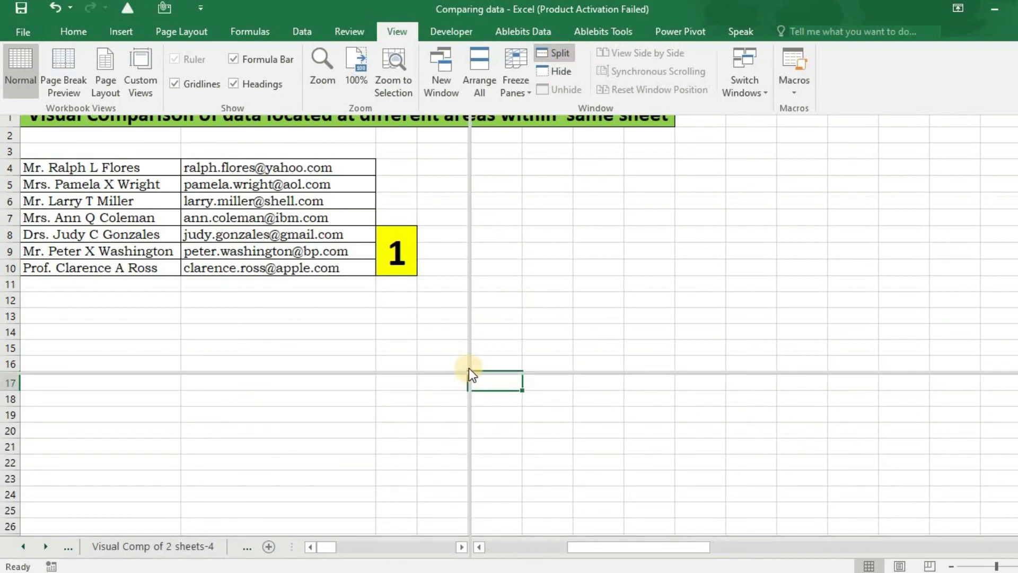
{"action": "left_click", "coordinate": [469, 369]}
{"action": "left_click_drag", "start_coordinate": [469, 369], "coordinate": [573, 374]}
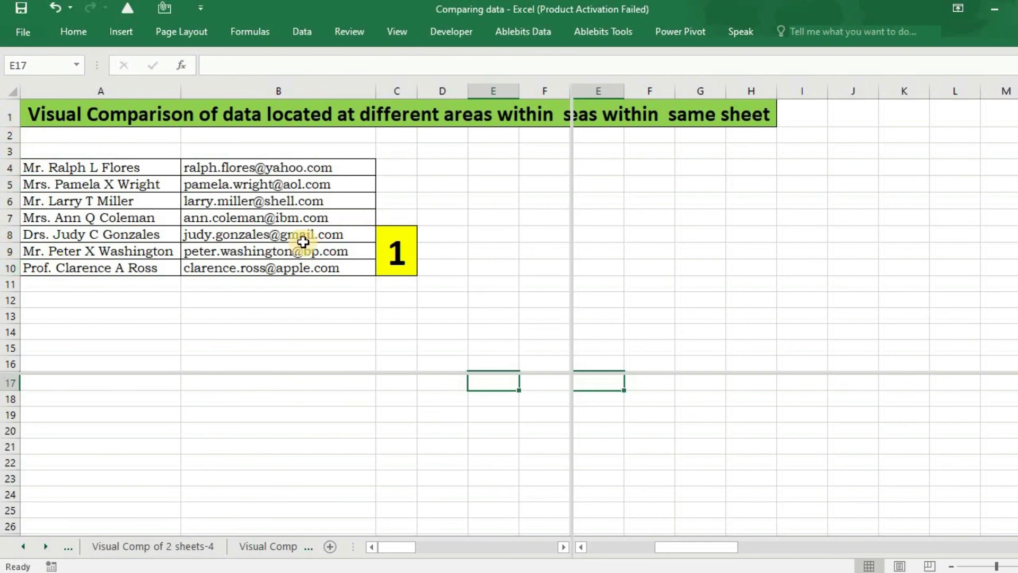
- Bring table 2 at Z6 fully into view in the right pane
{"action": "left_click", "coordinate": [324, 220]}
{"action": "left_click", "coordinate": [642, 202]}
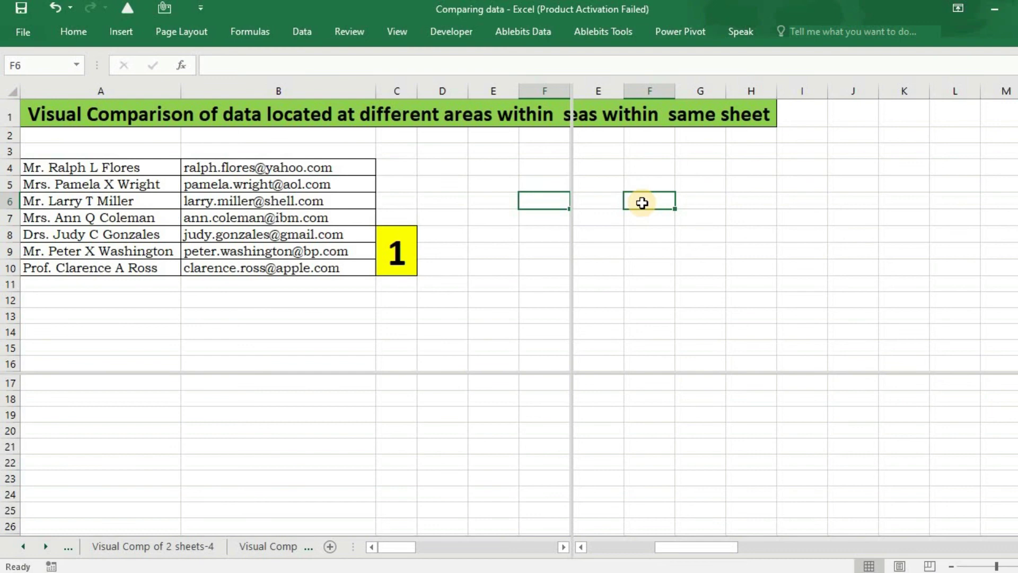
{"action": "key", "text": "ctrl+Right"}
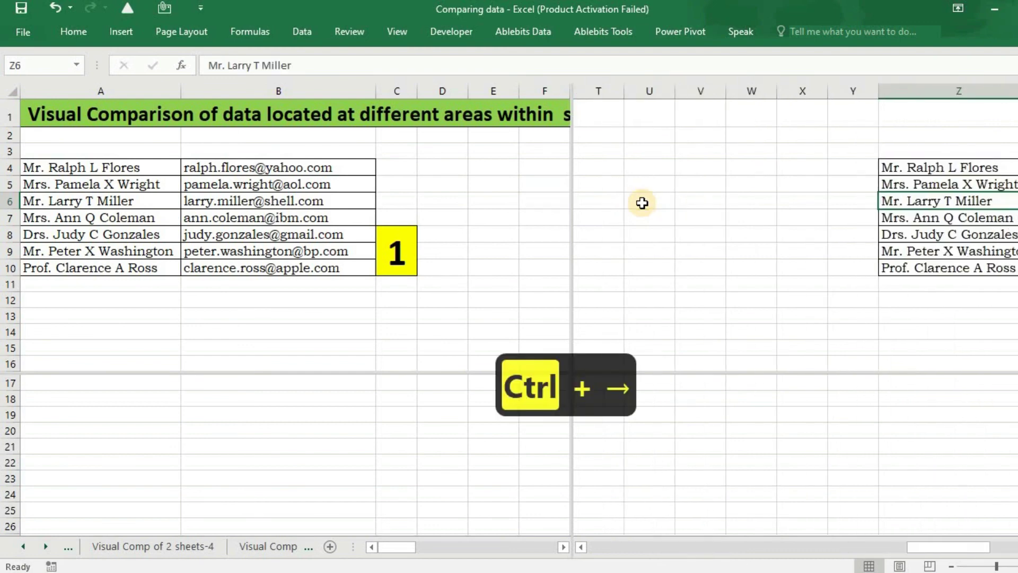
{"action": "key", "text": "Right"}
{"action": "key", "text": "Right"}
{"action": "key", "text": "Right"}
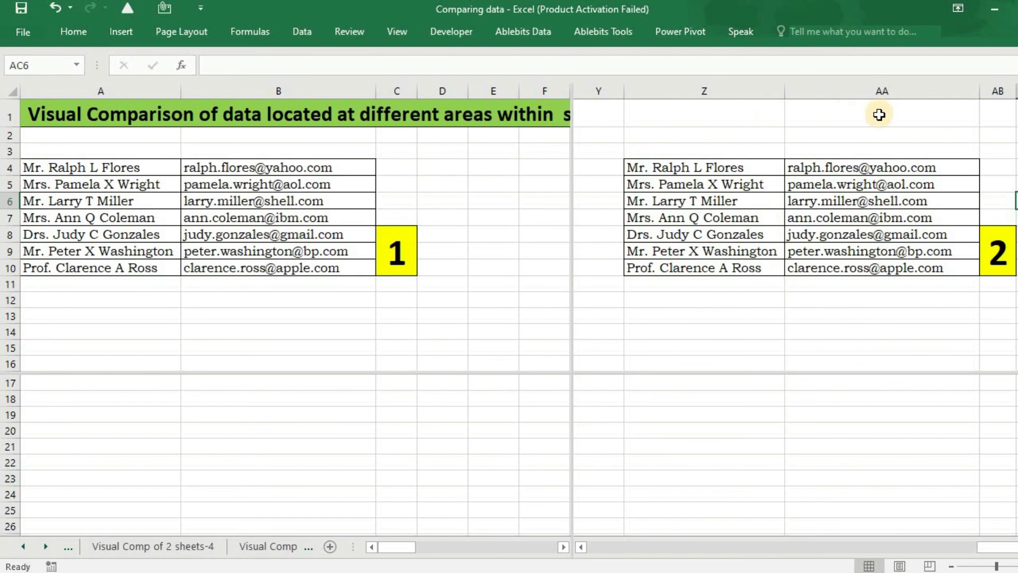
- Show table 3 at A101 in the lower pane and raise the horizontal split to below row 13
{"action": "left_click", "coordinate": [127, 449]}
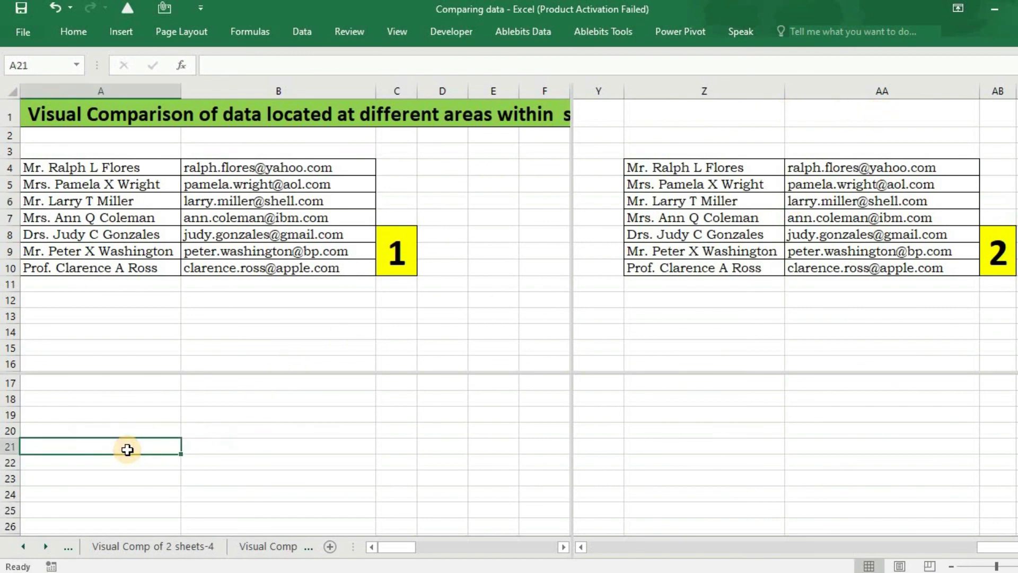
{"action": "key", "text": "ctrl+Down"}
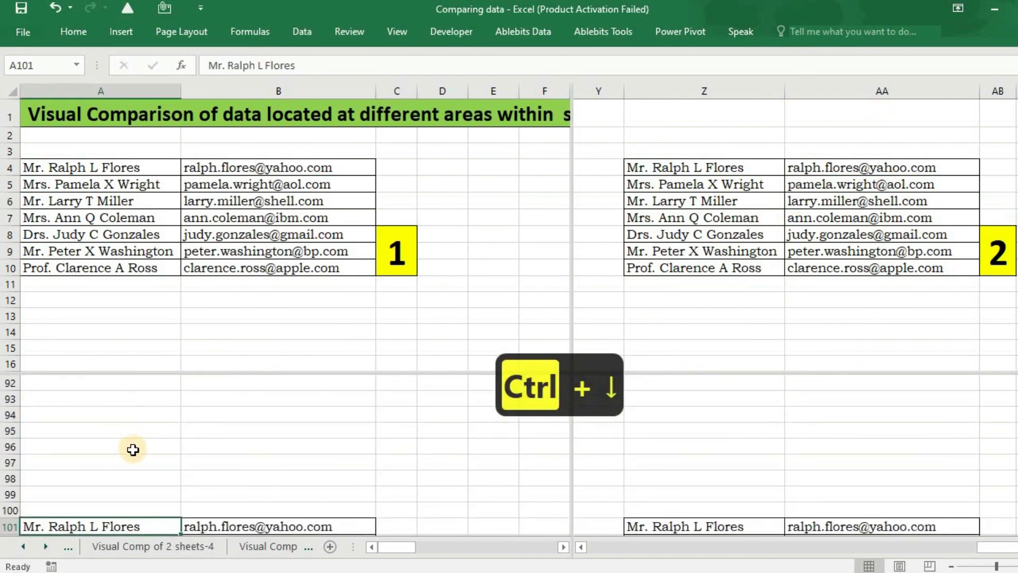
{"action": "scroll", "coordinate": [128, 450], "scroll_direction": "down", "scroll_amount": 2}
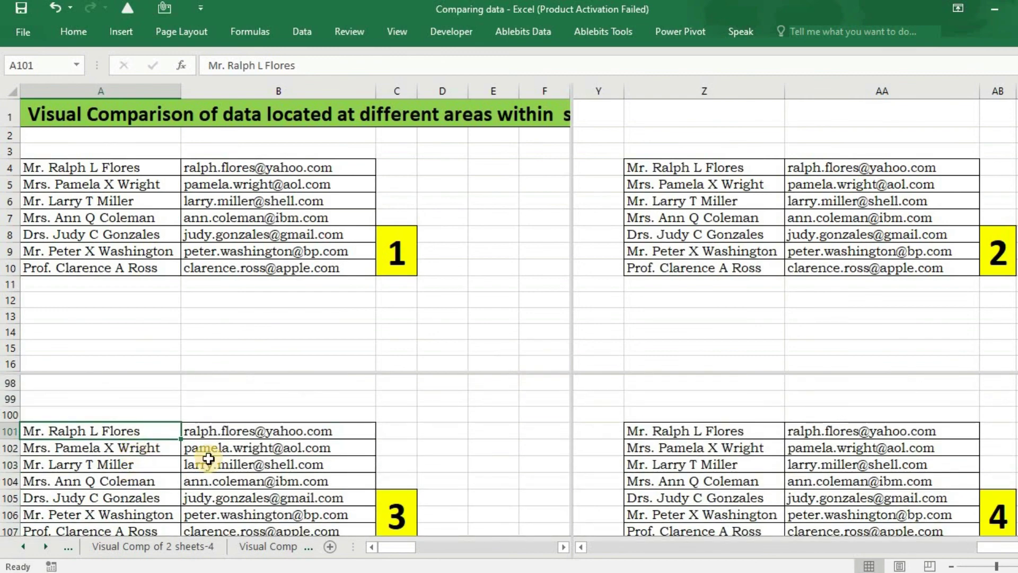
{"action": "left_click", "coordinate": [576, 369]}
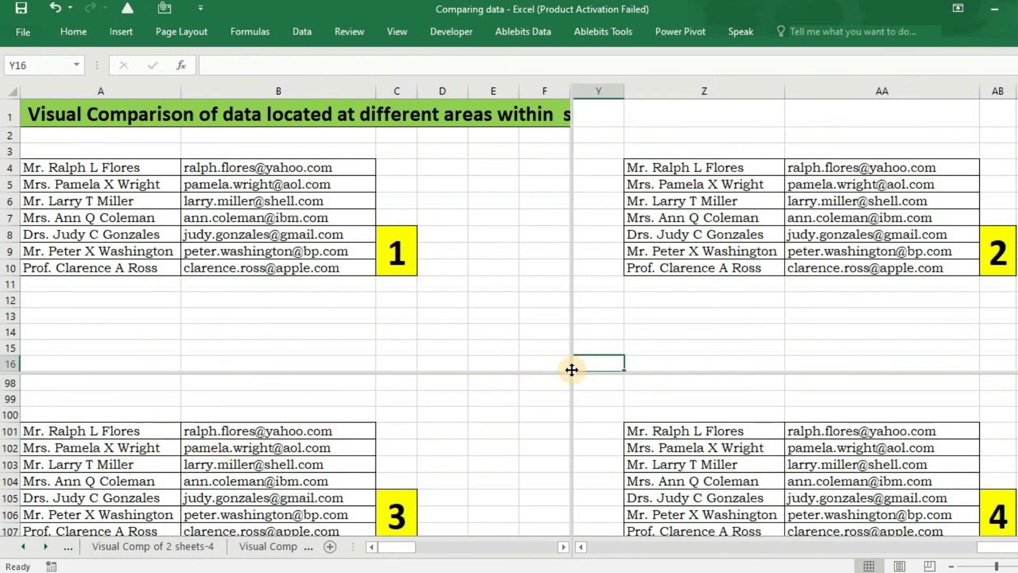
{"action": "left_click_drag", "start_coordinate": [570, 328], "coordinate": [570, 325]}
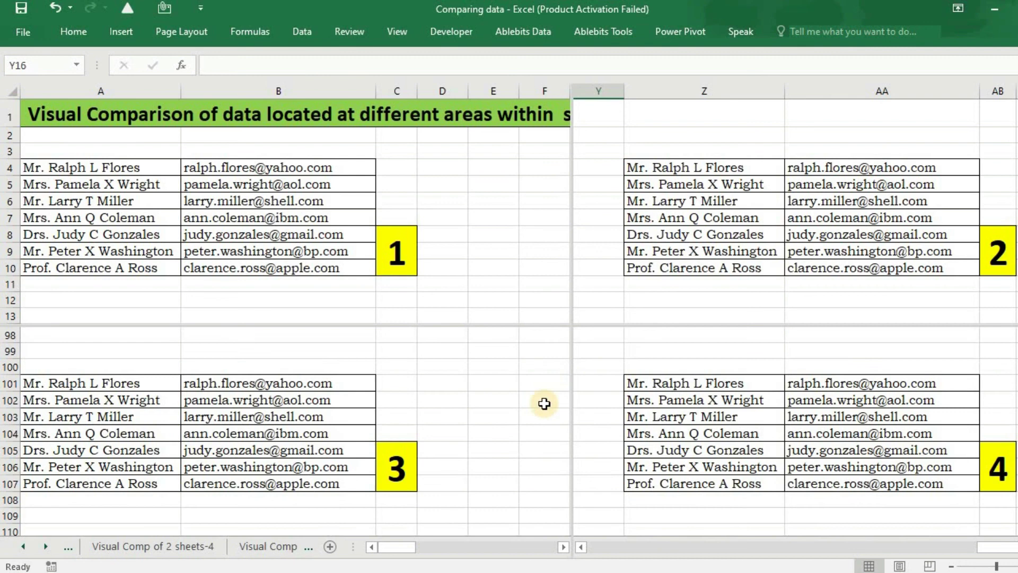